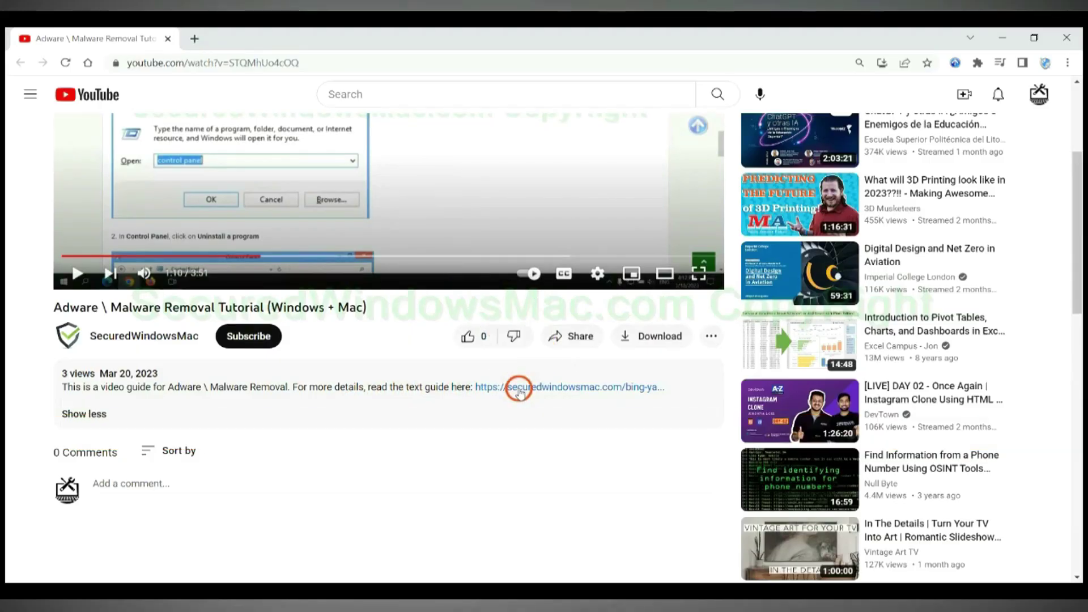
Open the securedwindowsmac.com removal guide from the video description in a new tab
click(519, 388)
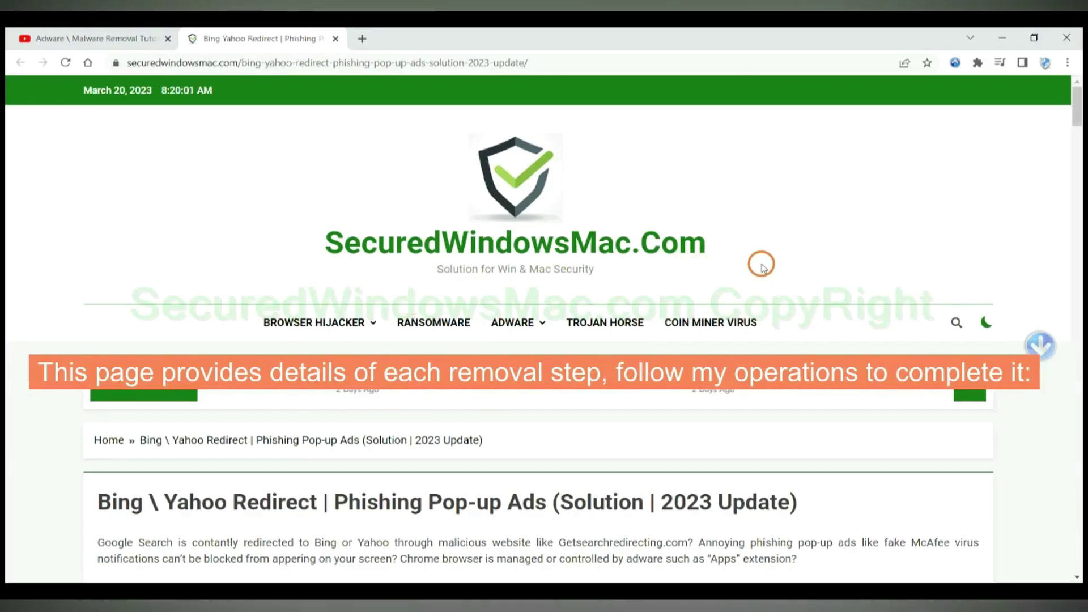
scroll(771, 255, down, 2)
scroll(770, 255, down, 4)
scroll(771, 255, down, 4)
scroll(545, 323, down, 4)
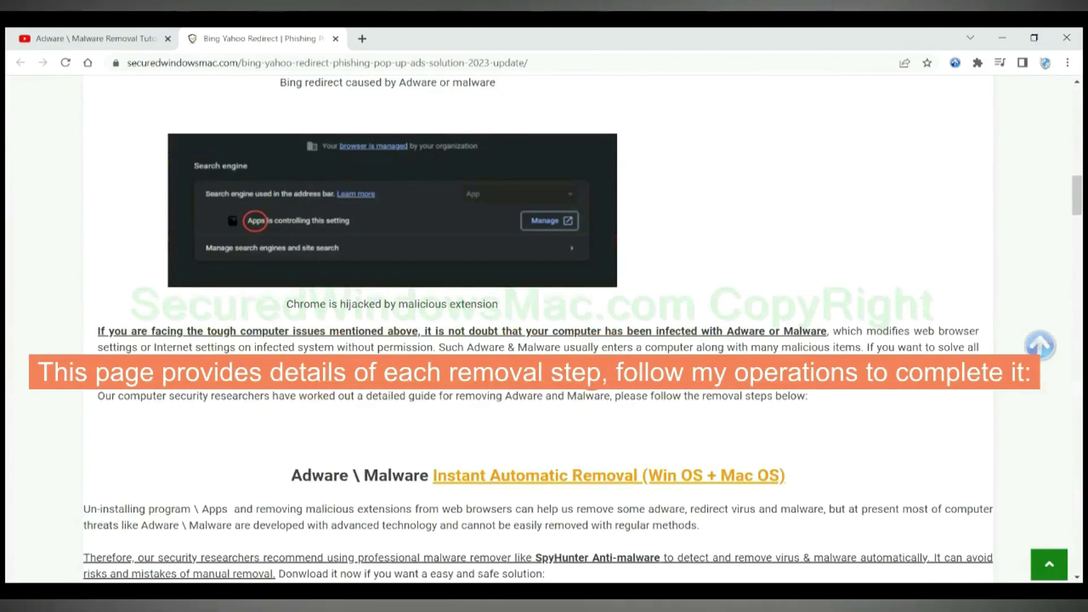
scroll(590, 374, down, 2)
scroll(590, 374, down, 2)
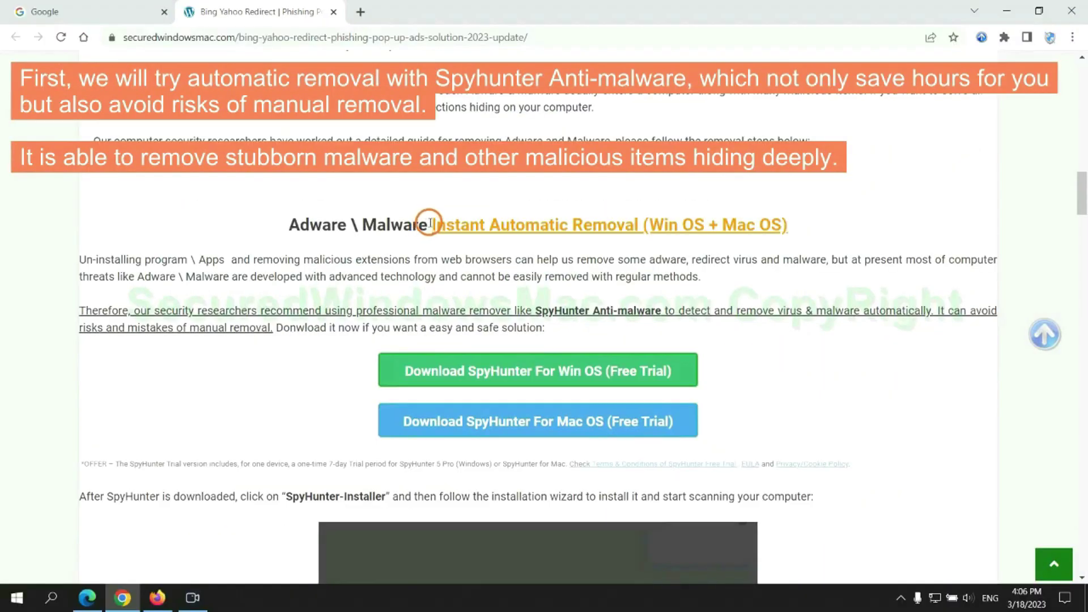
Scroll to the Instant Automatic Removal heading and the SpyHunter free-trial downloads
drag(430, 224, 633, 224)
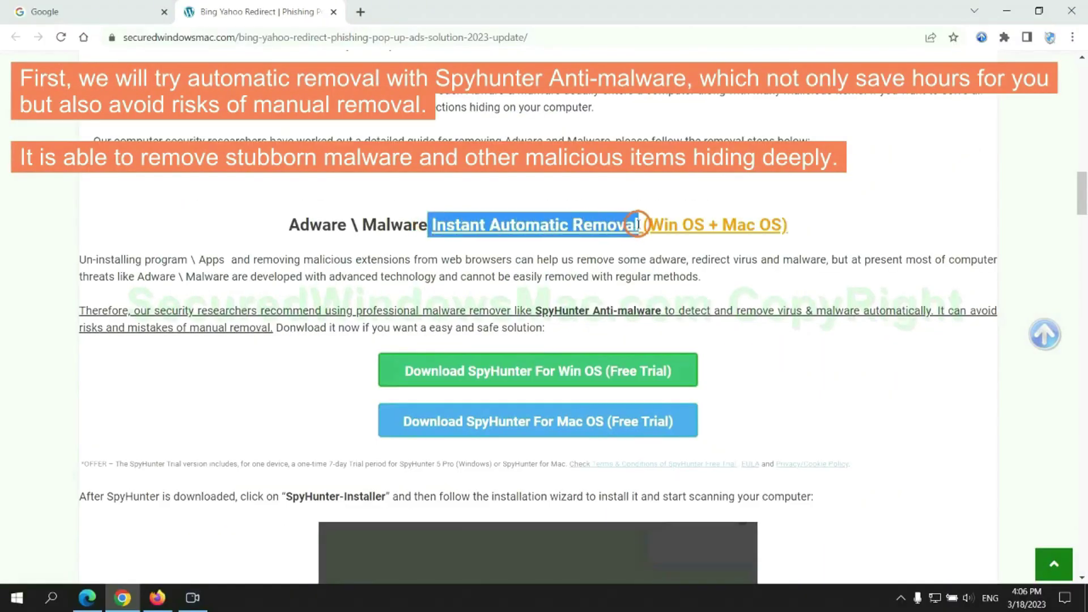
click(543, 188)
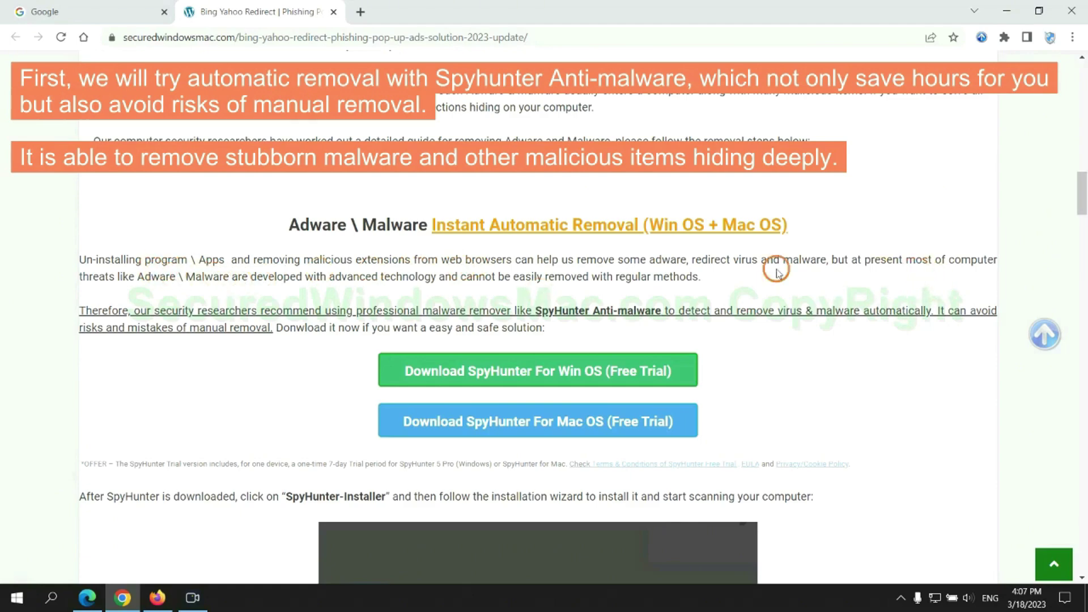
scroll(468, 289, down, 1)
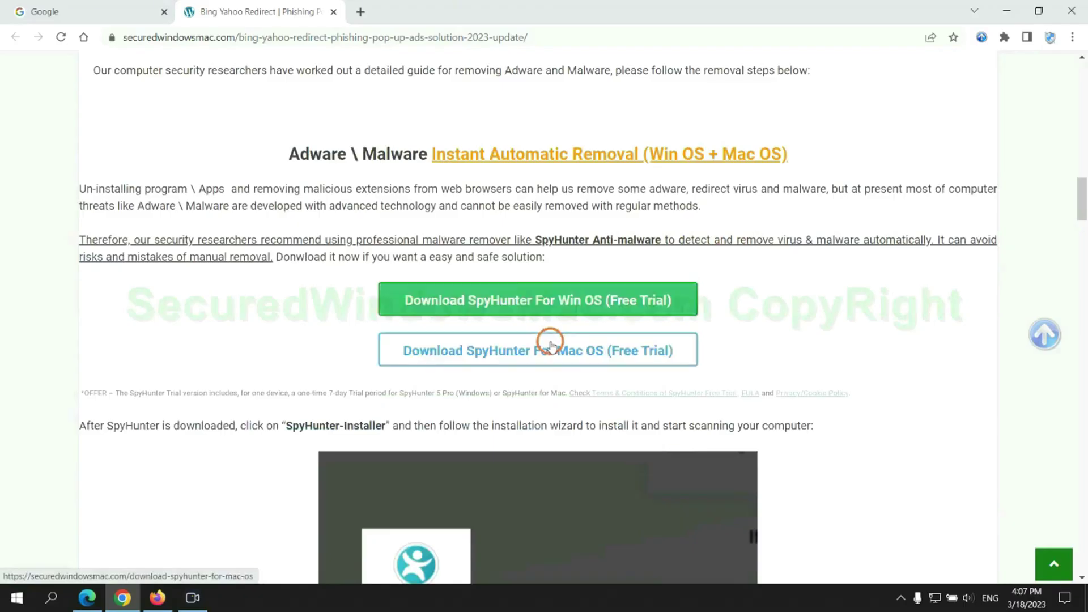
scroll(550, 343, down, 1)
scroll(551, 343, down, 1)
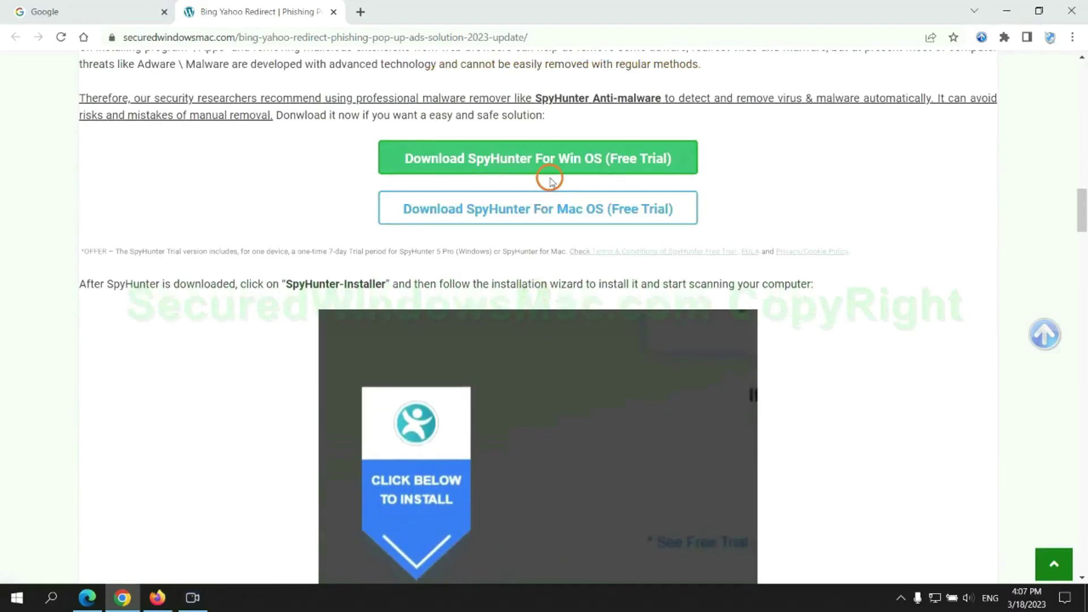
Download SpyHunter-Installer.exe for Windows, keep it past the warning, and run it
click(551, 163)
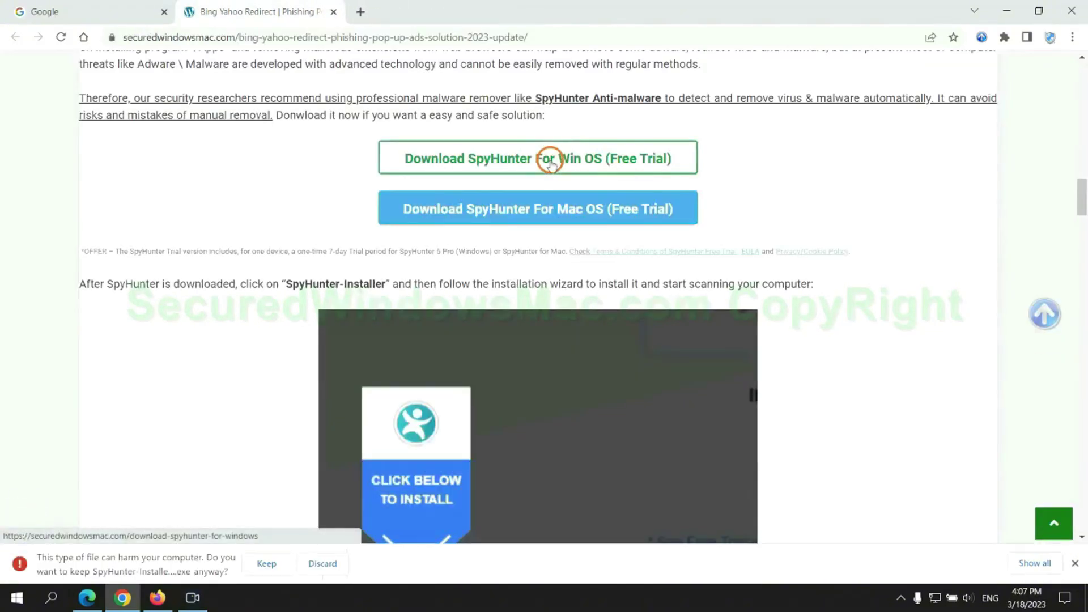
click(263, 563)
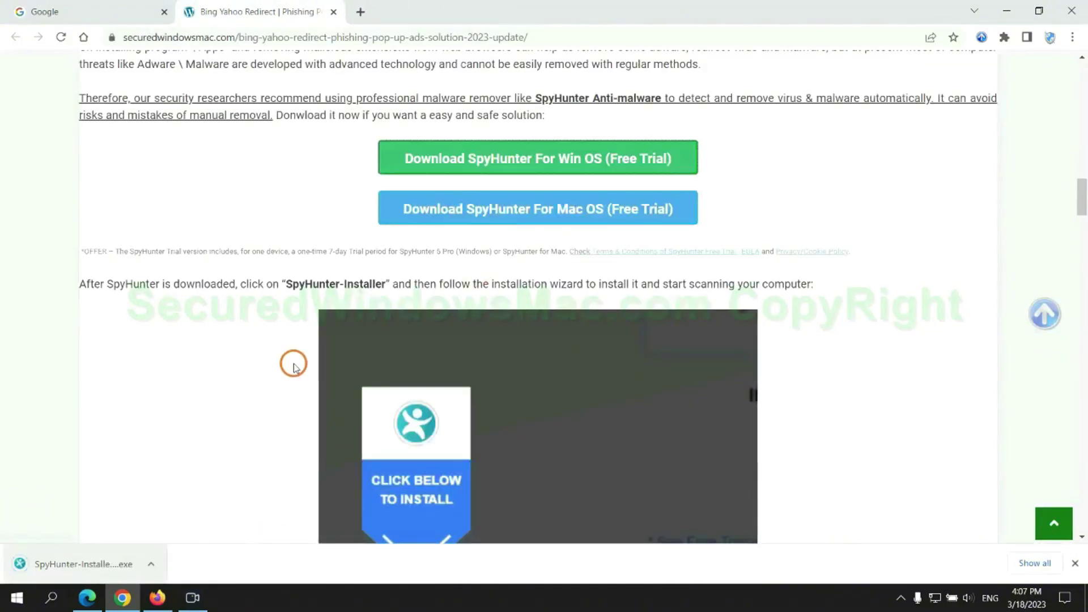
click(104, 564)
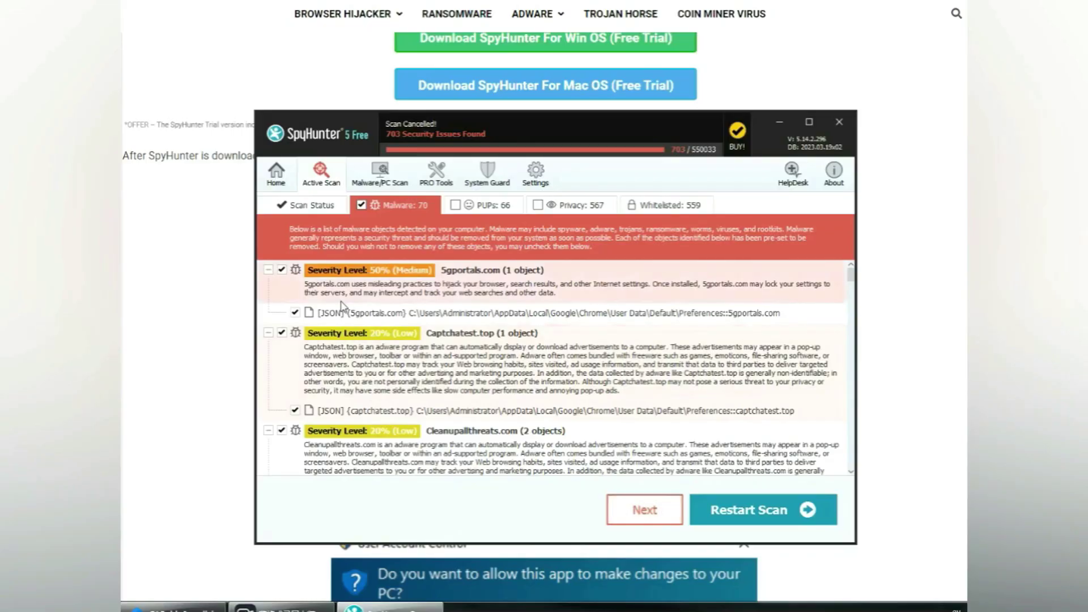
Continue past the 703 detected issues to SpyHunter's 7-day free-trial registration
click(665, 514)
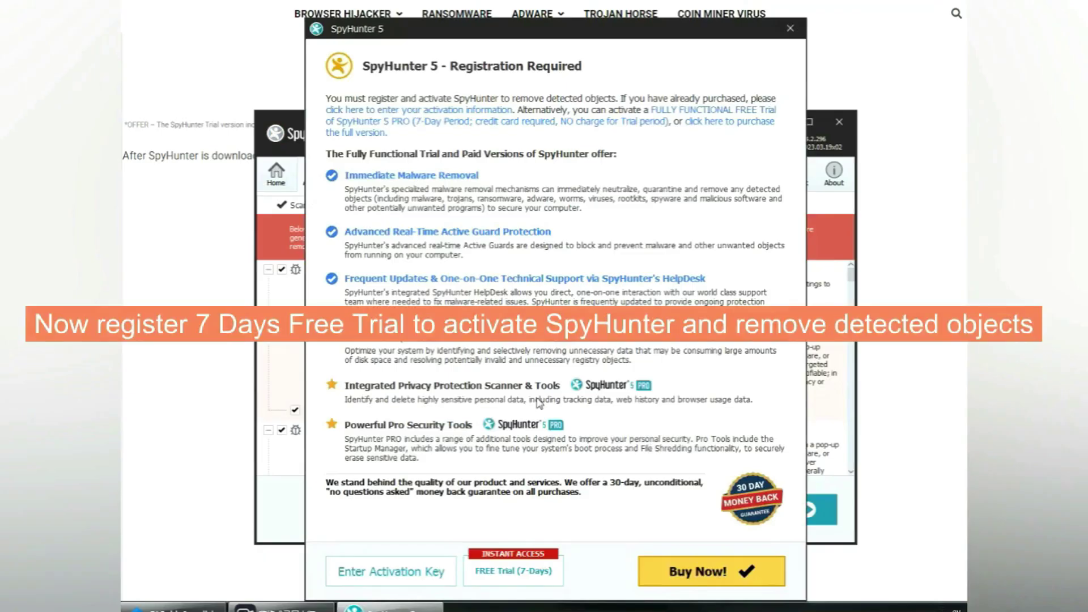
click(517, 573)
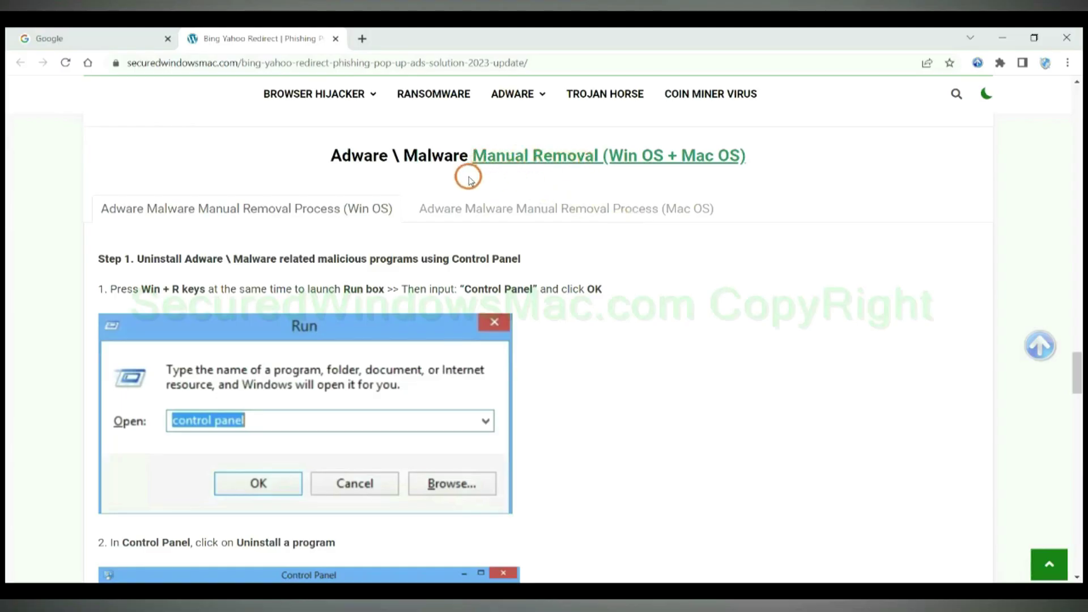
Scroll to Manual Removal (Win OS) Step 1 on uninstalling programs via Control Panel
drag(612, 158, 664, 157)
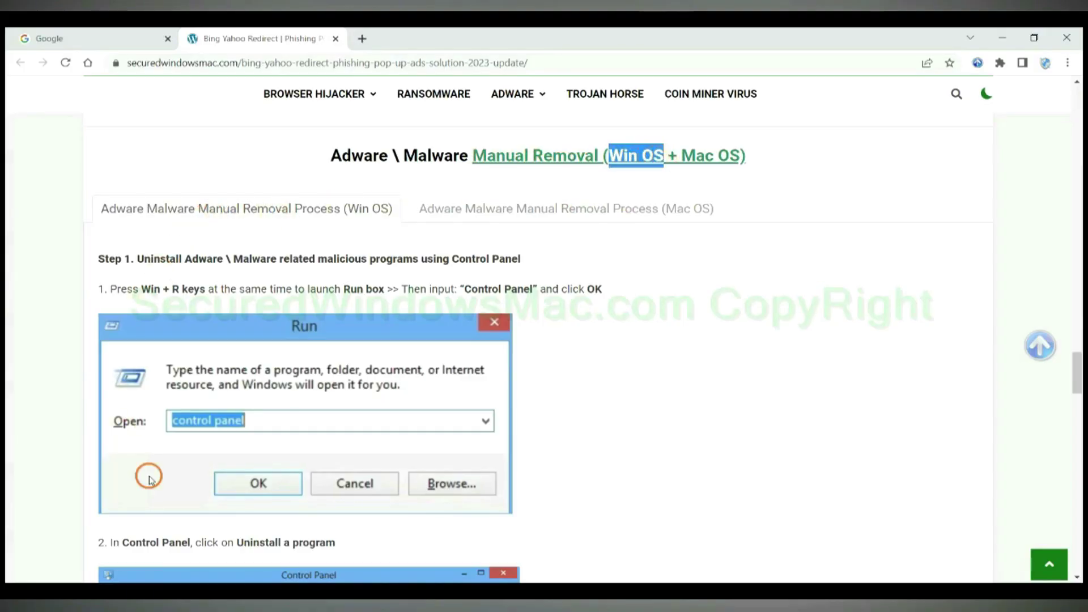
drag(681, 155, 738, 155)
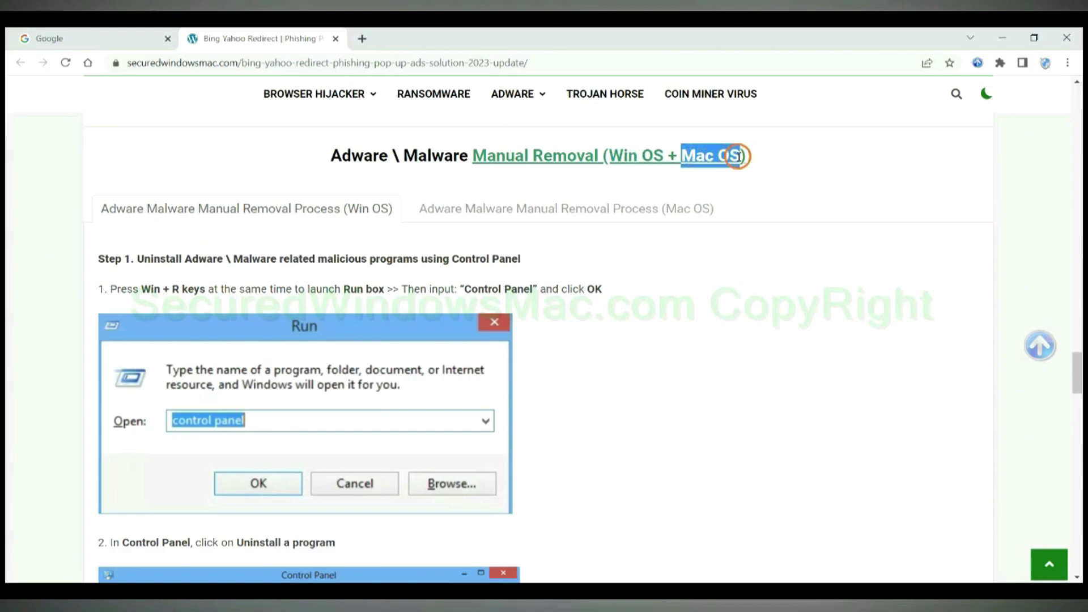
click(556, 208)
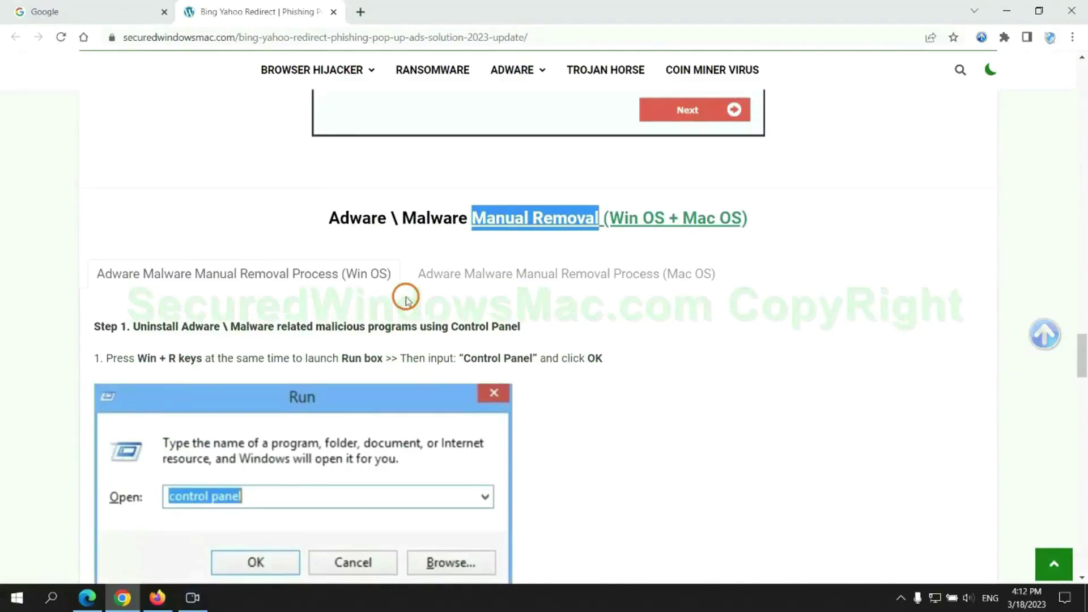
scroll(340, 280, down, 2)
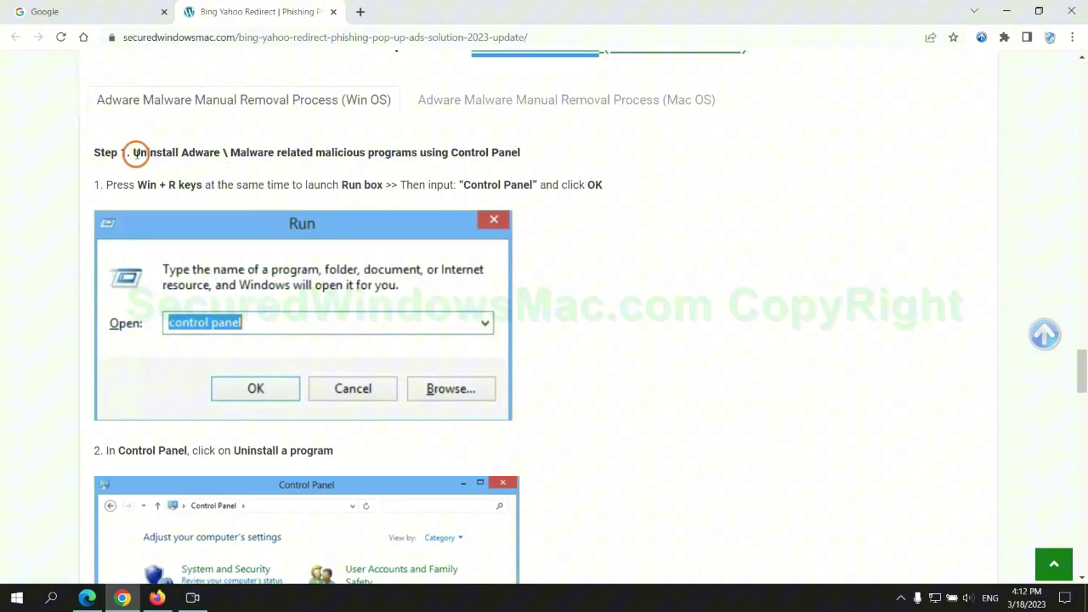
drag(134, 153, 417, 158)
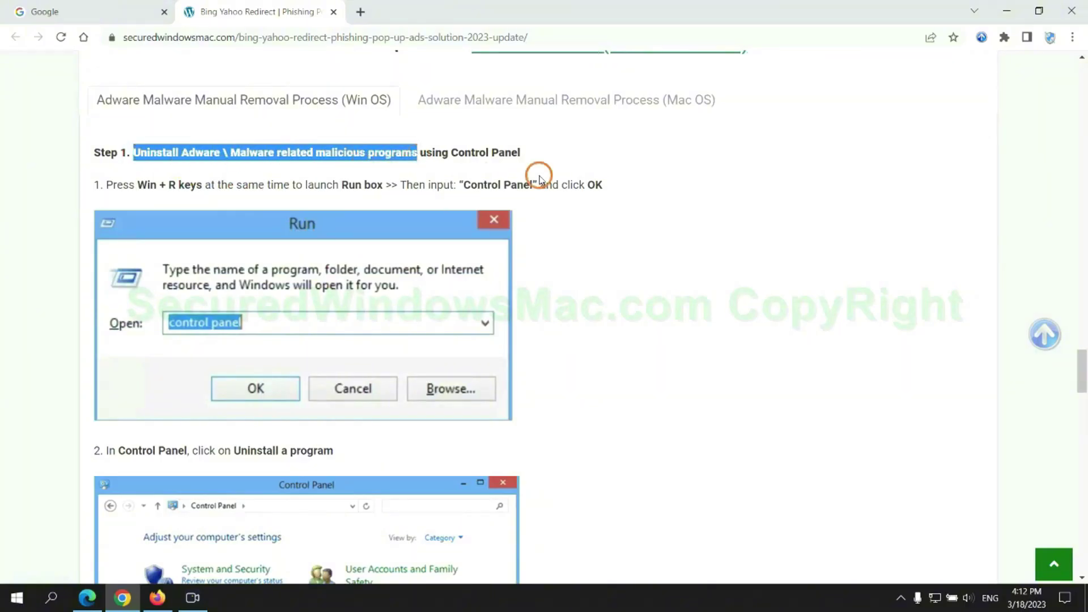
click(722, 223)
scroll(677, 225, down, 2)
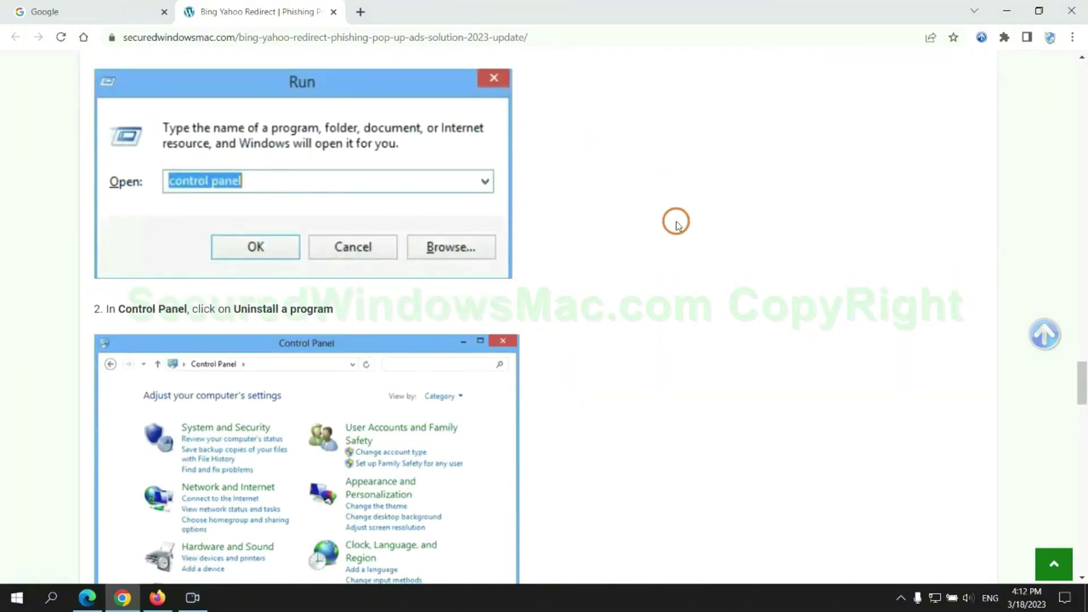
Open Programs and Features, view Lantern's uninstall option, close it, and reach guide Step 2
key(super+r)
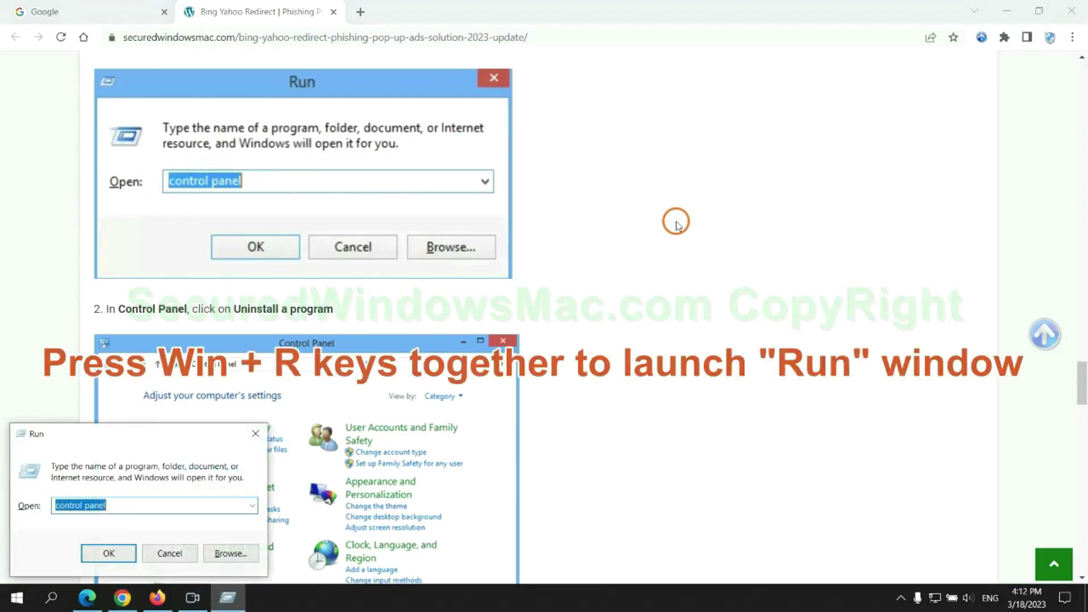
text(control)
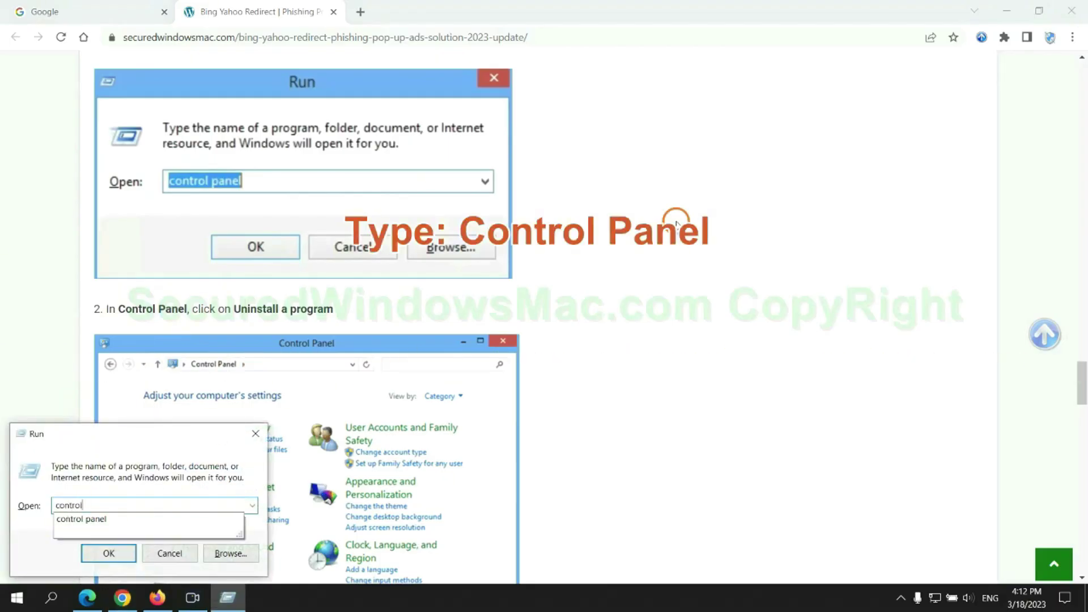
text( panel)
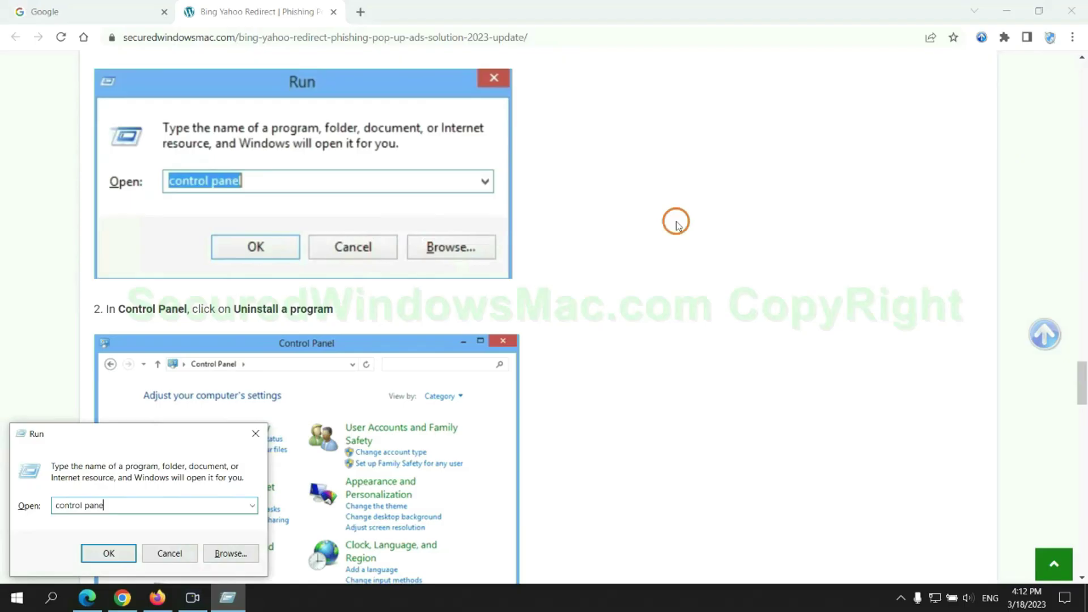
key(Return)
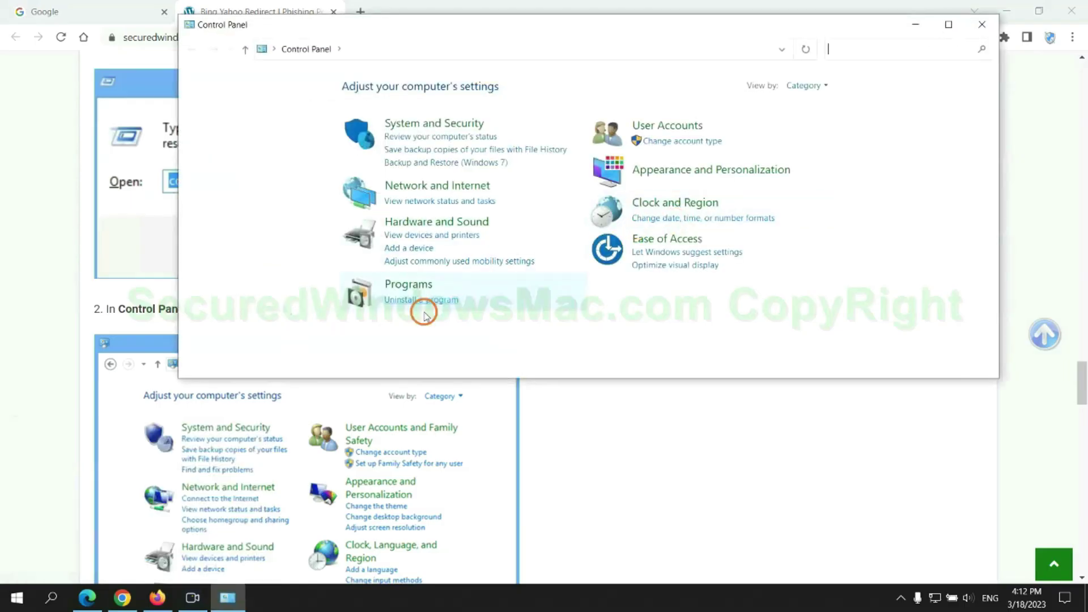
click(430, 299)
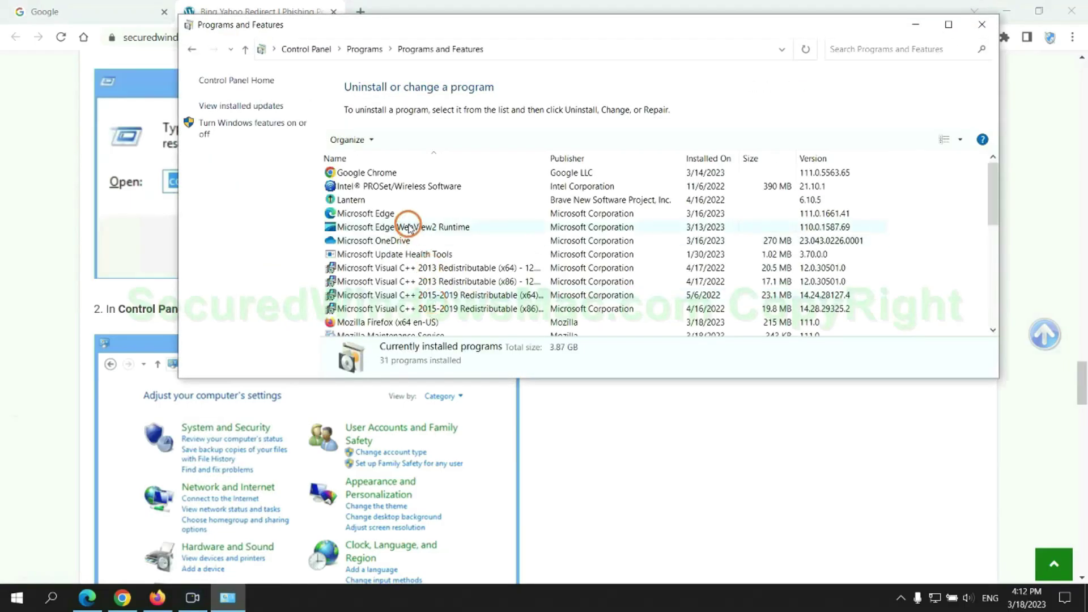
right_click(359, 203)
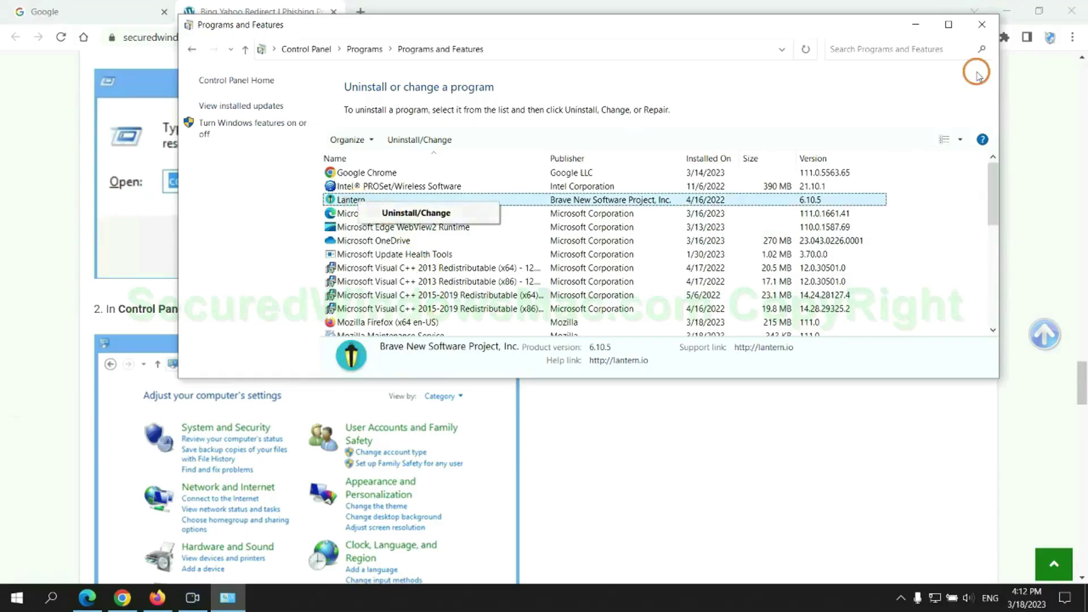
click(982, 24)
scroll(319, 366, down, 3)
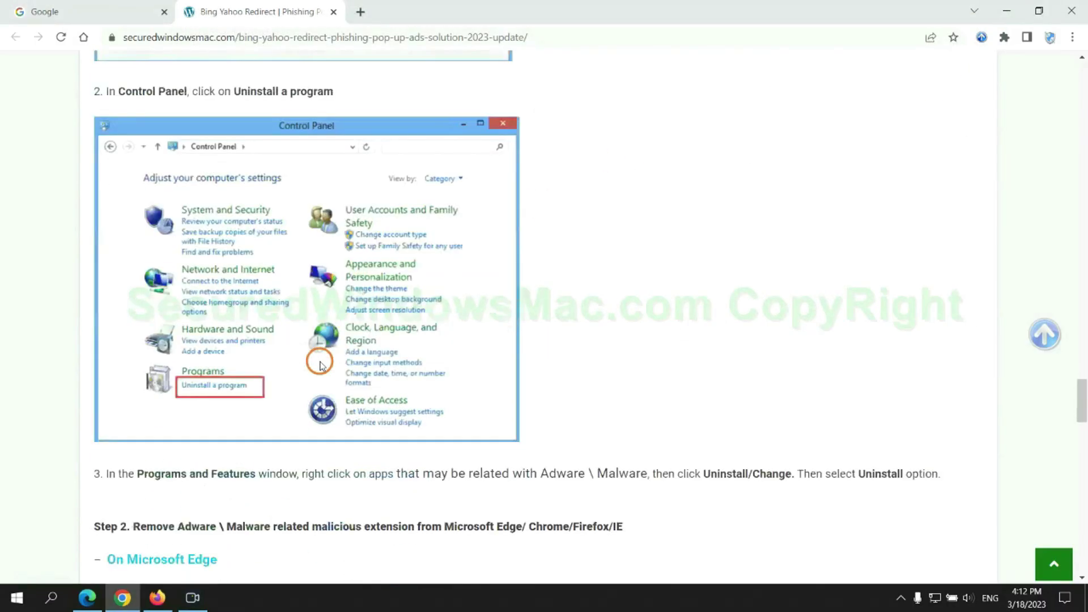
scroll(316, 360, down, 3)
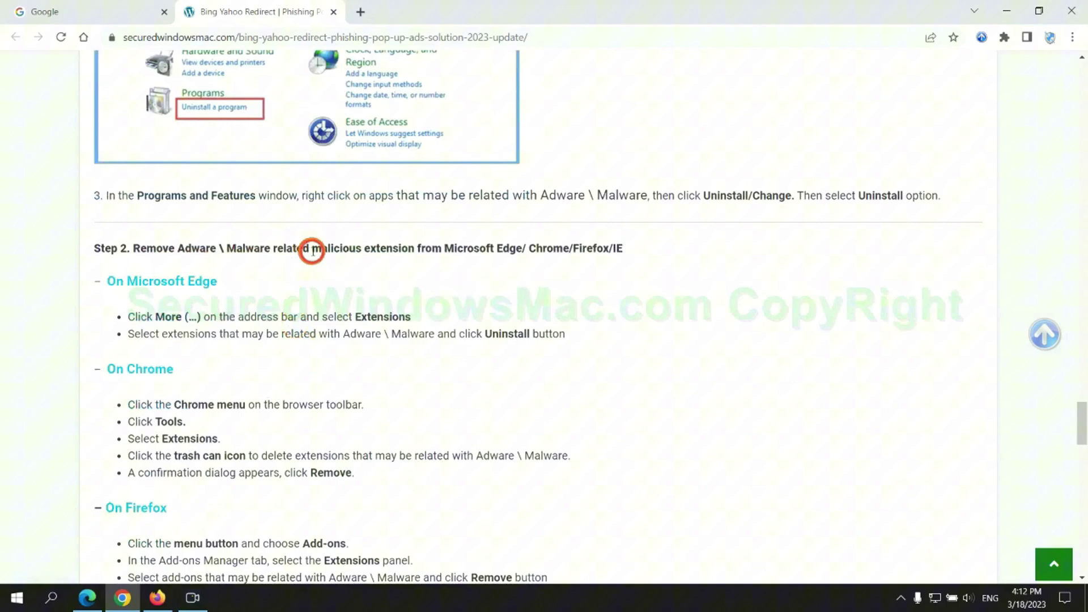
drag(312, 250, 418, 249)
click(430, 275)
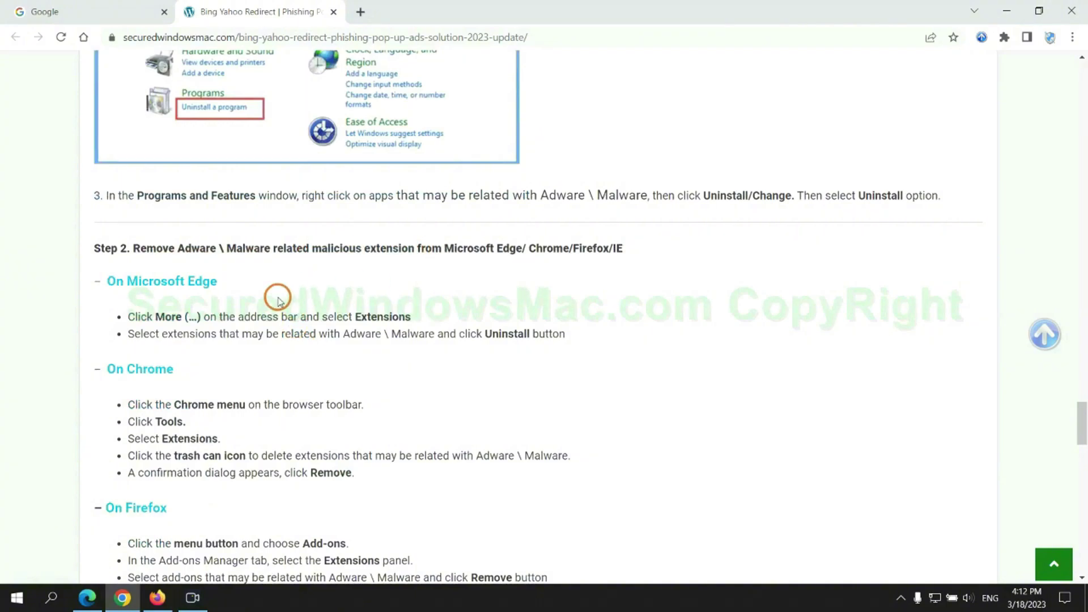
Remove the McAfee WebAdvisor extension from Edge, then return to Chrome
click(91, 595)
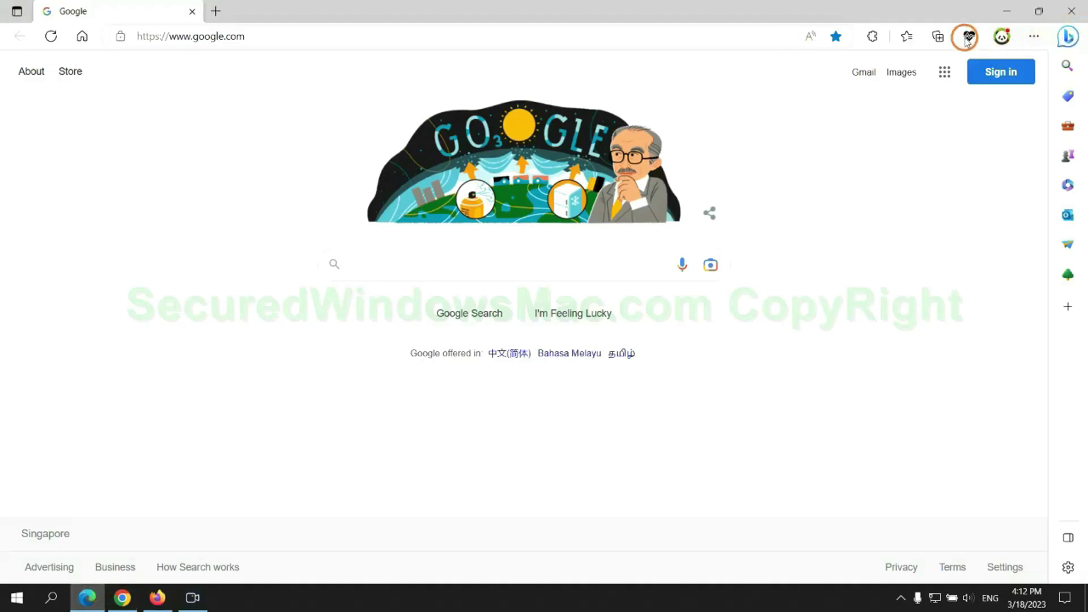
click(901, 37)
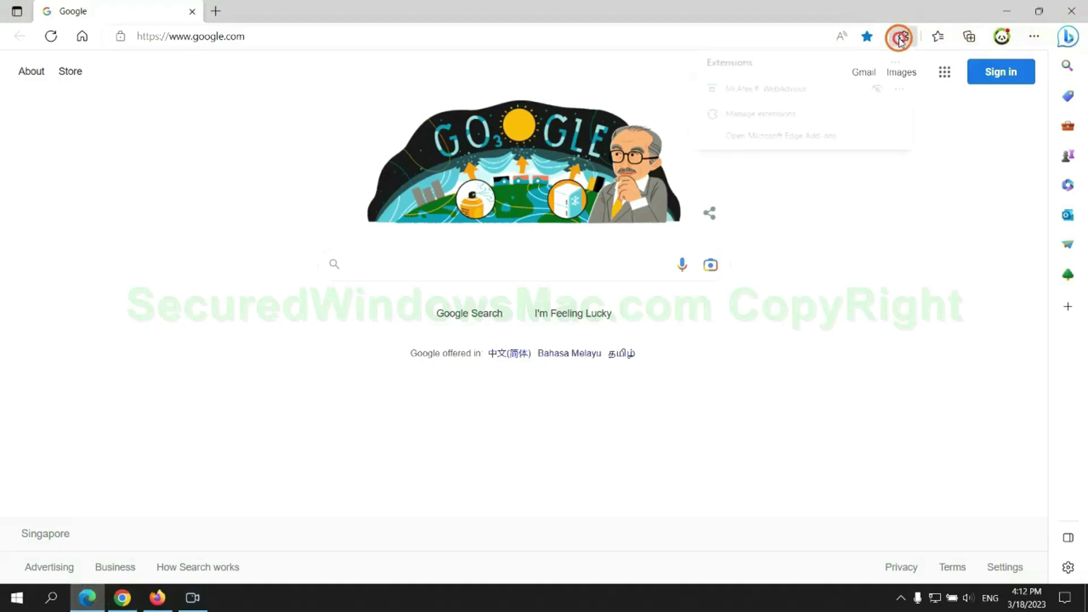
click(755, 114)
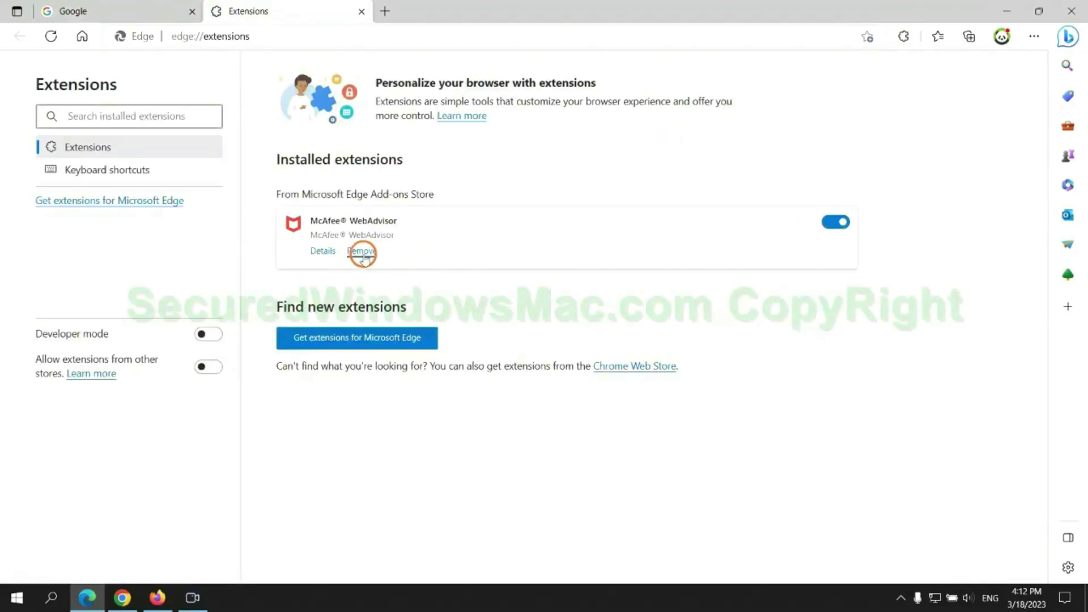
click(362, 253)
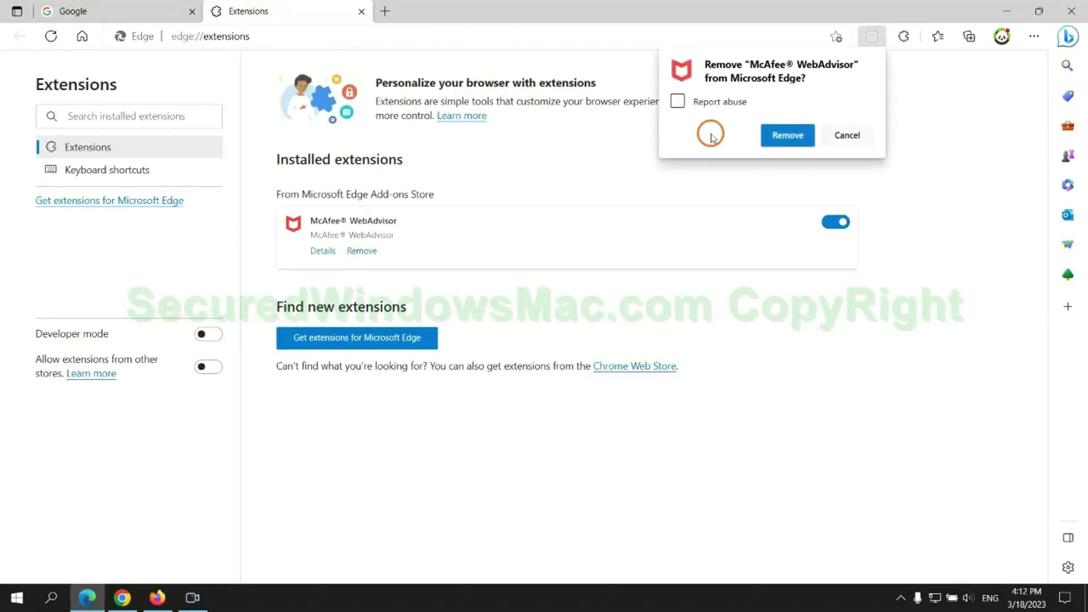
click(783, 133)
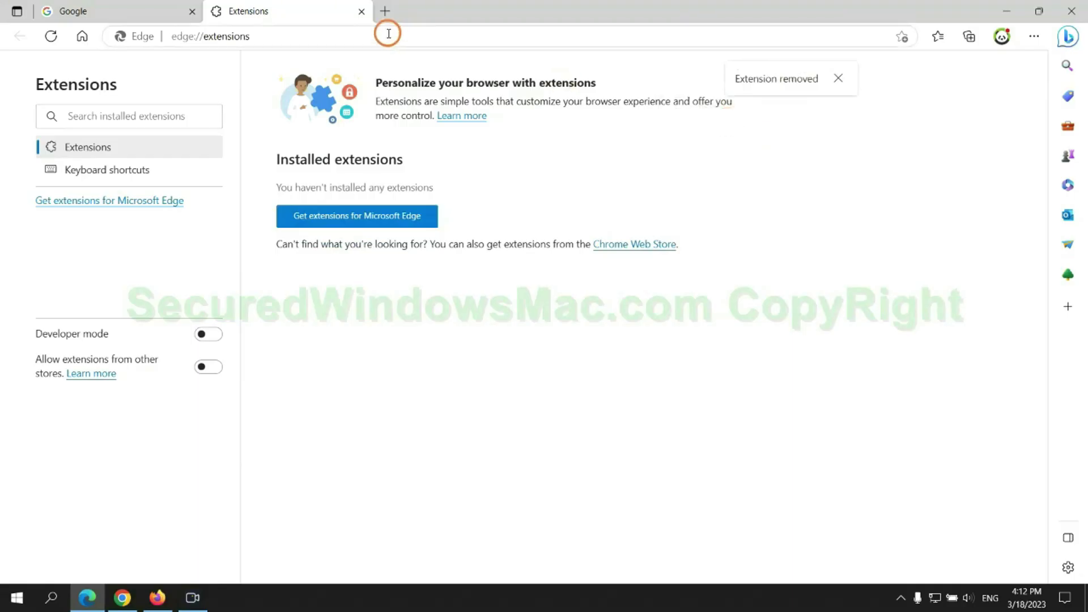
click(361, 11)
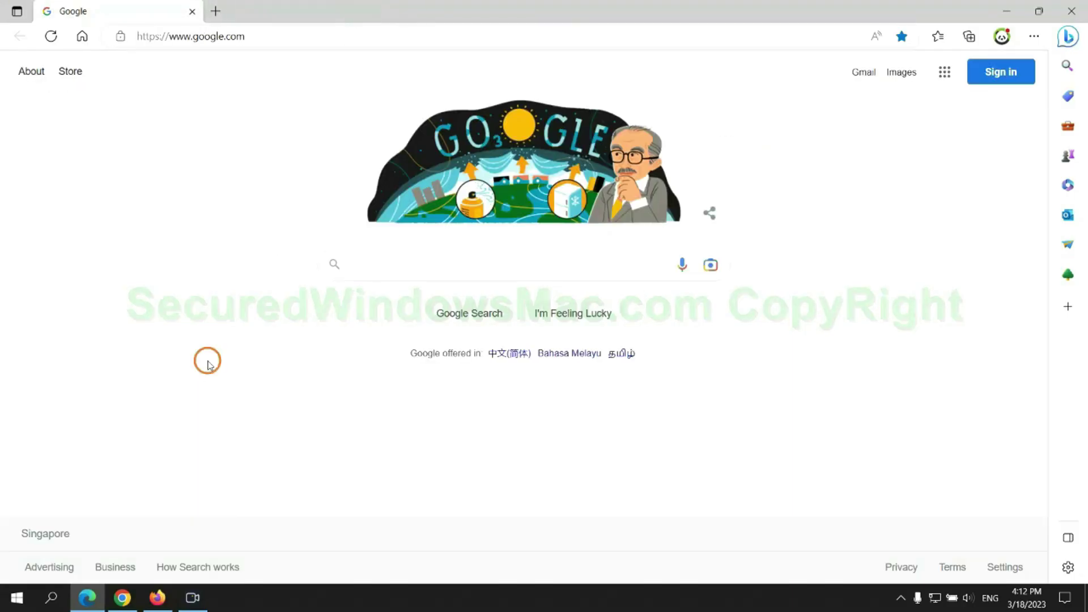
click(127, 599)
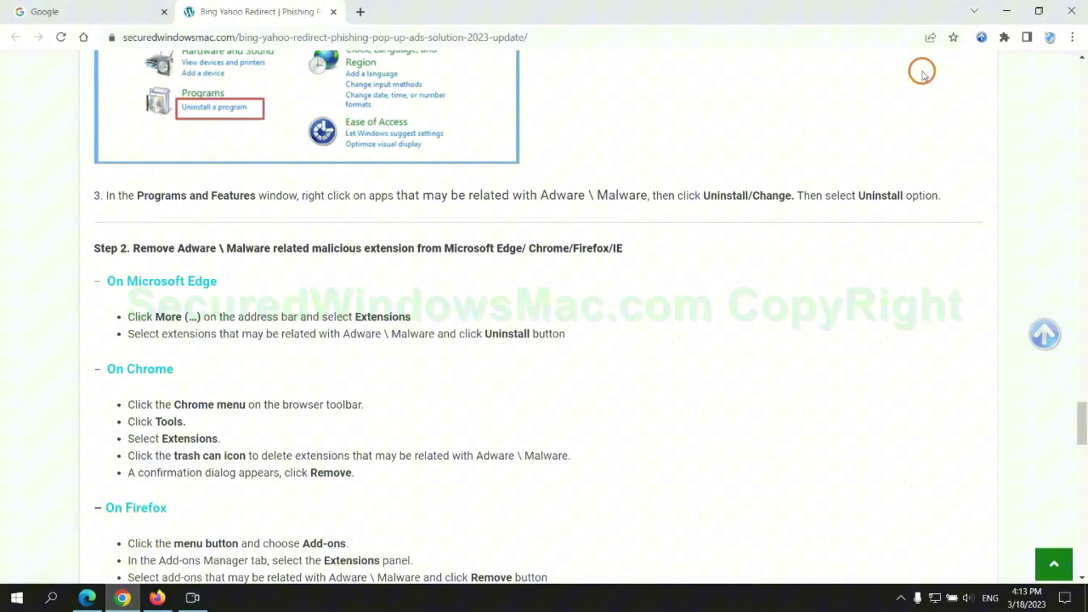
Remove the Ecosia extension from Chrome and close its farewell tab
click(1004, 37)
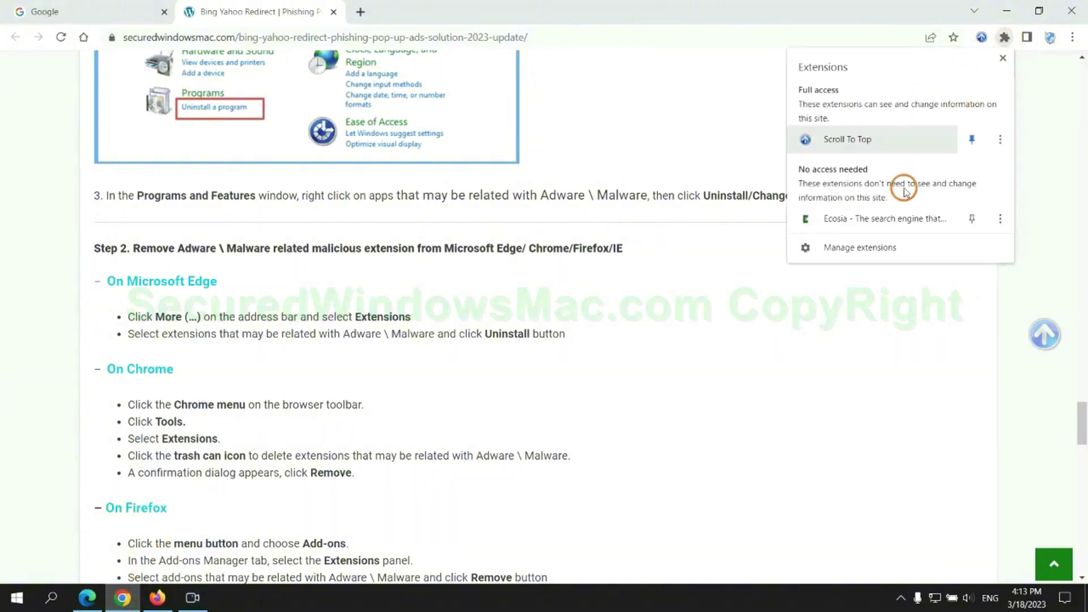
click(883, 248)
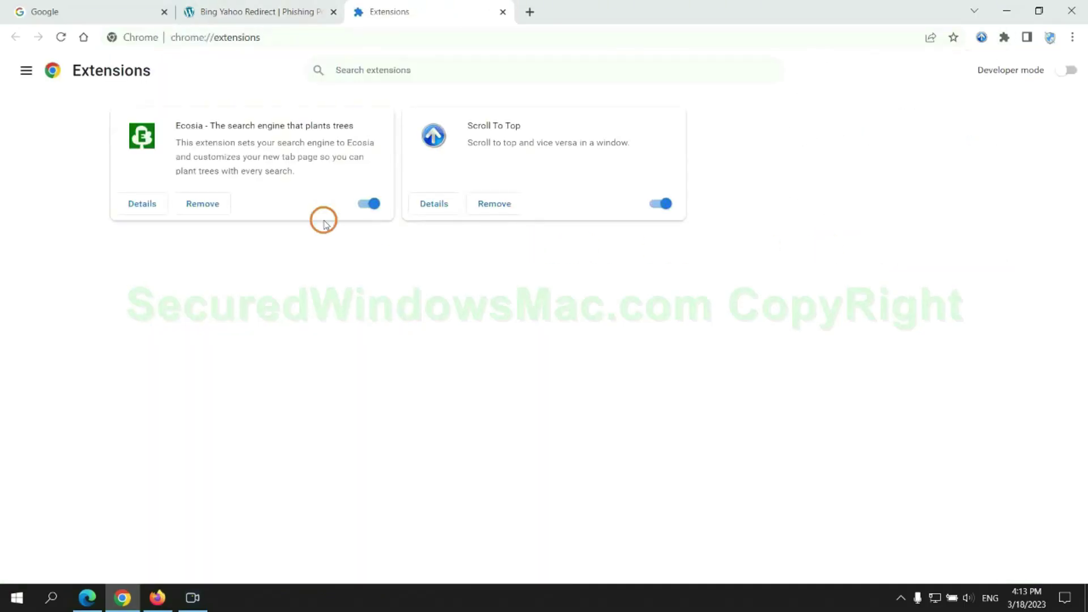
click(204, 204)
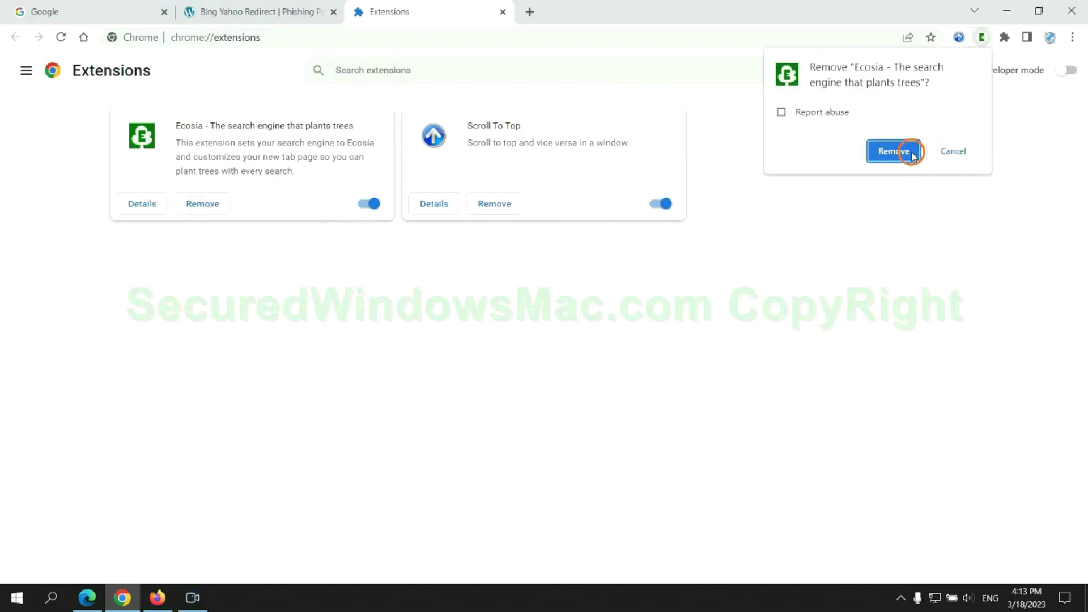
click(902, 151)
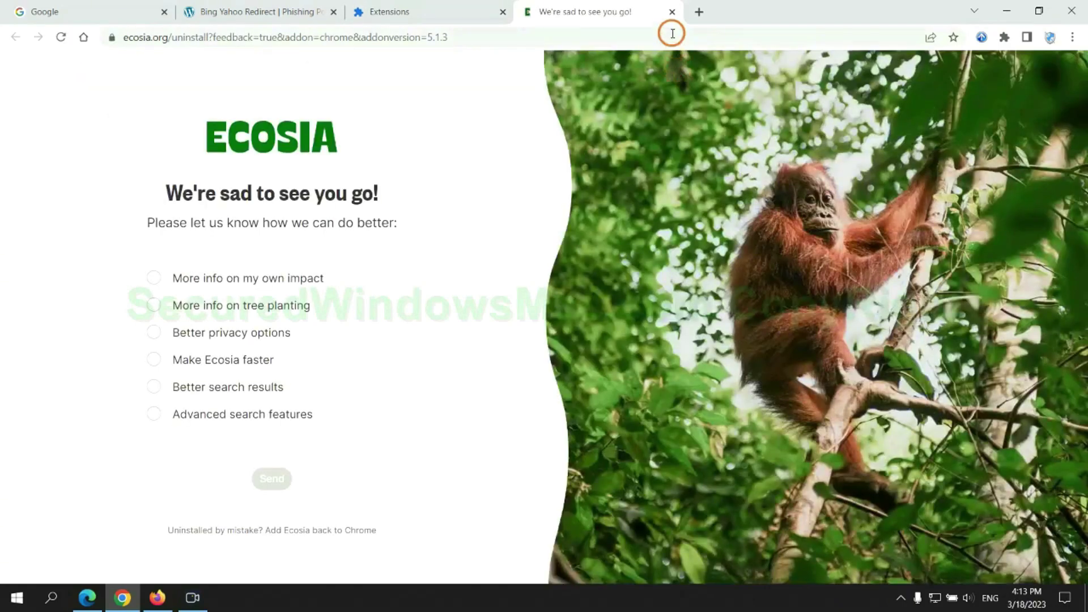
click(672, 12)
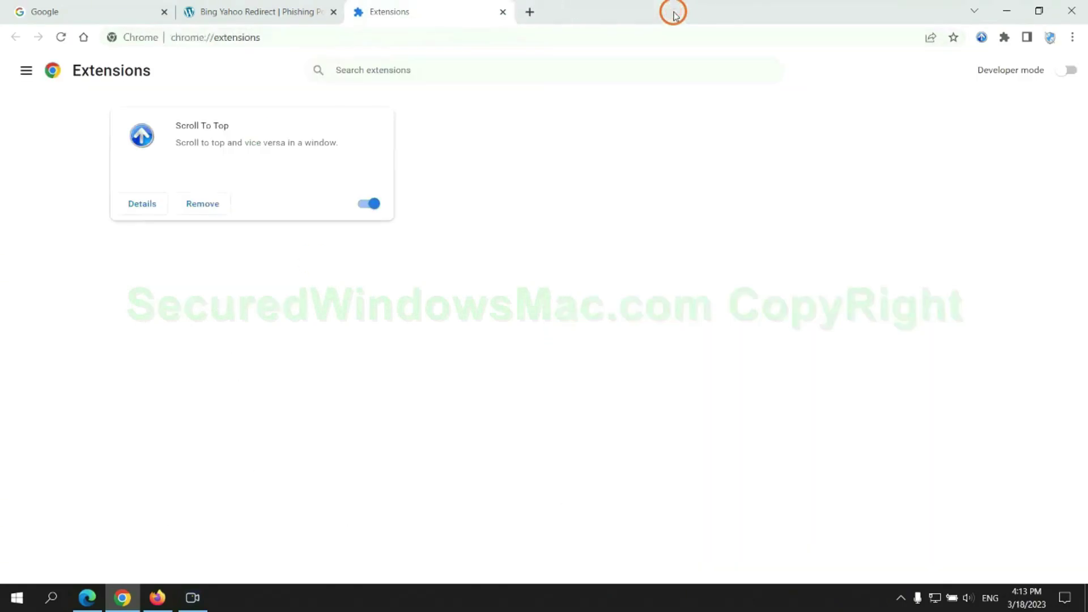
Remove Enhancer for YouTube in Firefox's add-ons manager, then return to the guide's registry step
click(158, 597)
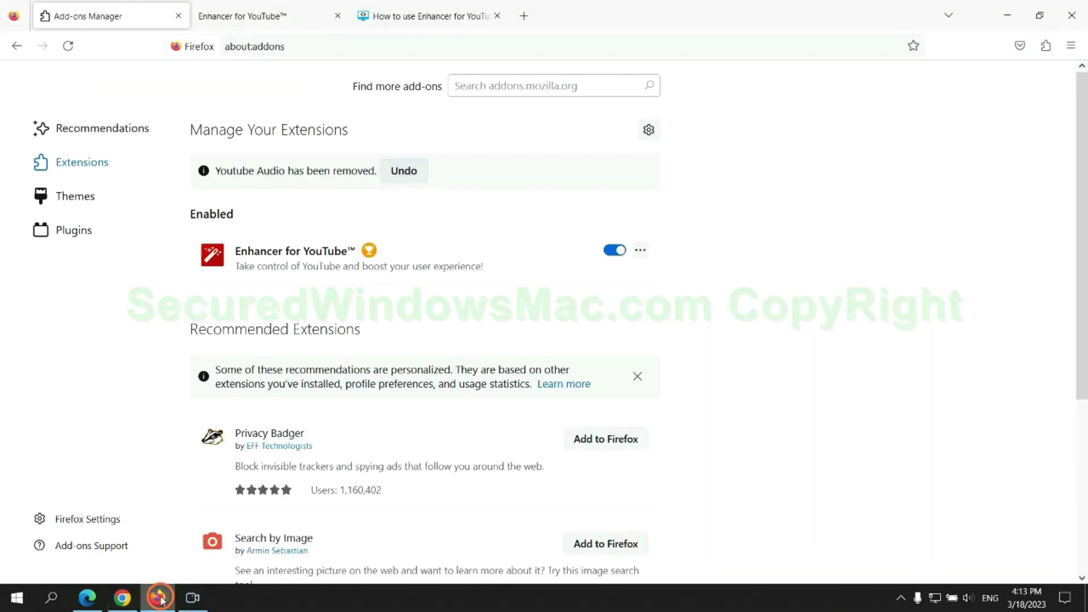
click(1043, 48)
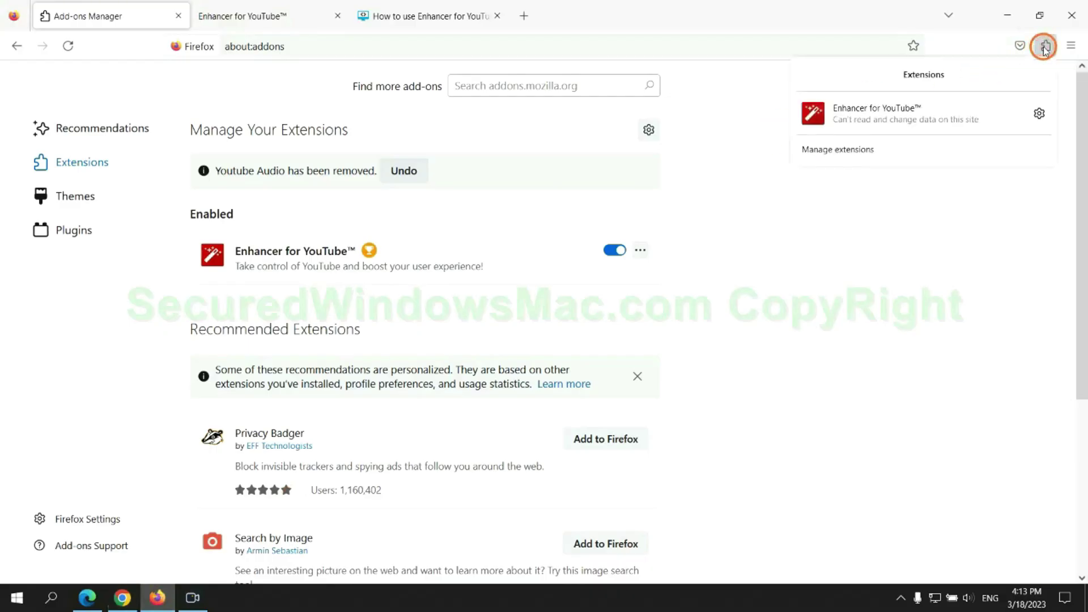
click(939, 147)
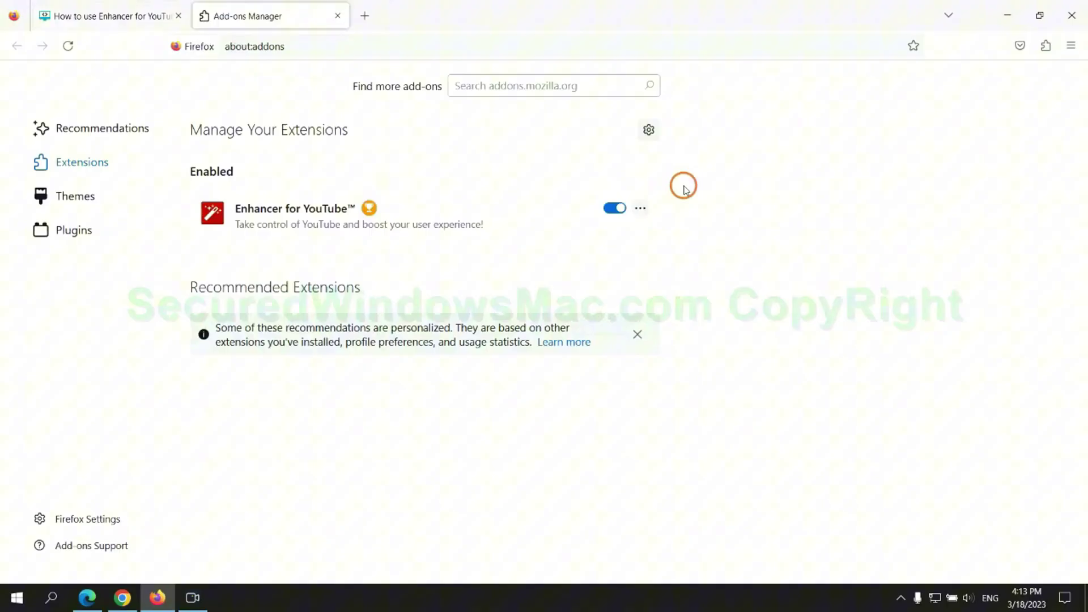
click(640, 207)
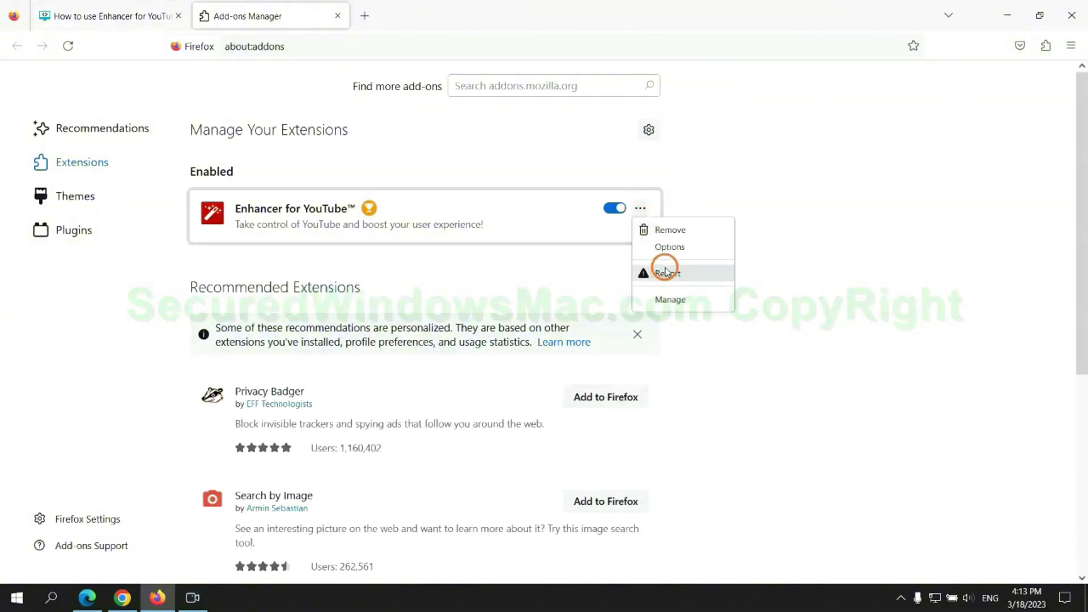
click(671, 232)
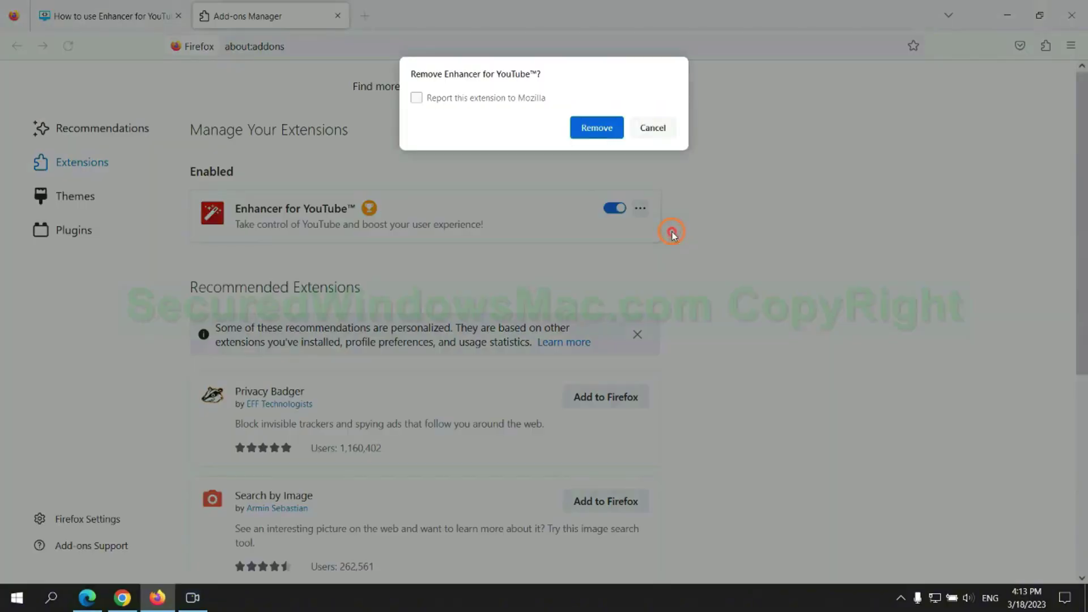
click(597, 127)
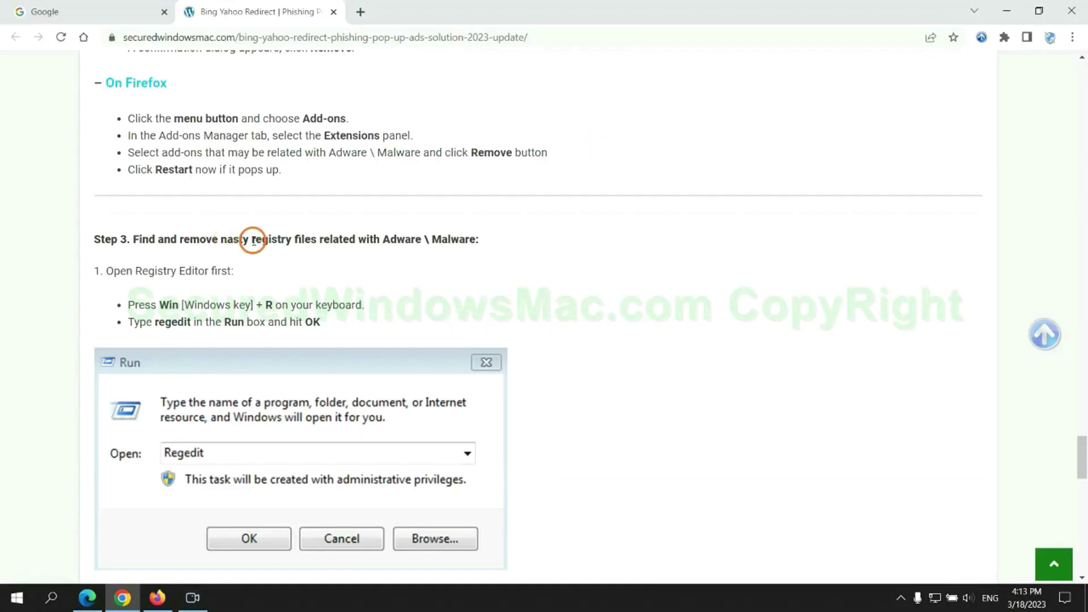
drag(251, 239, 315, 252)
click(316, 270)
scroll(316, 270, down, 2)
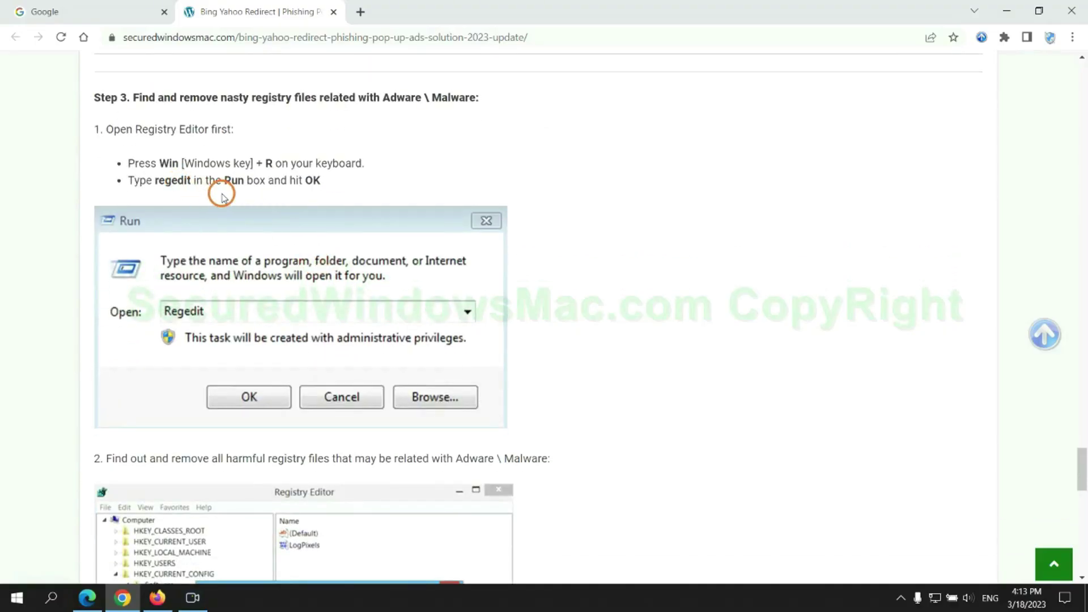
Launch Registry Editor, search for 'Apps', and open StoreAppsOnTaskbar's context menu
key(super+r)
text(rege)
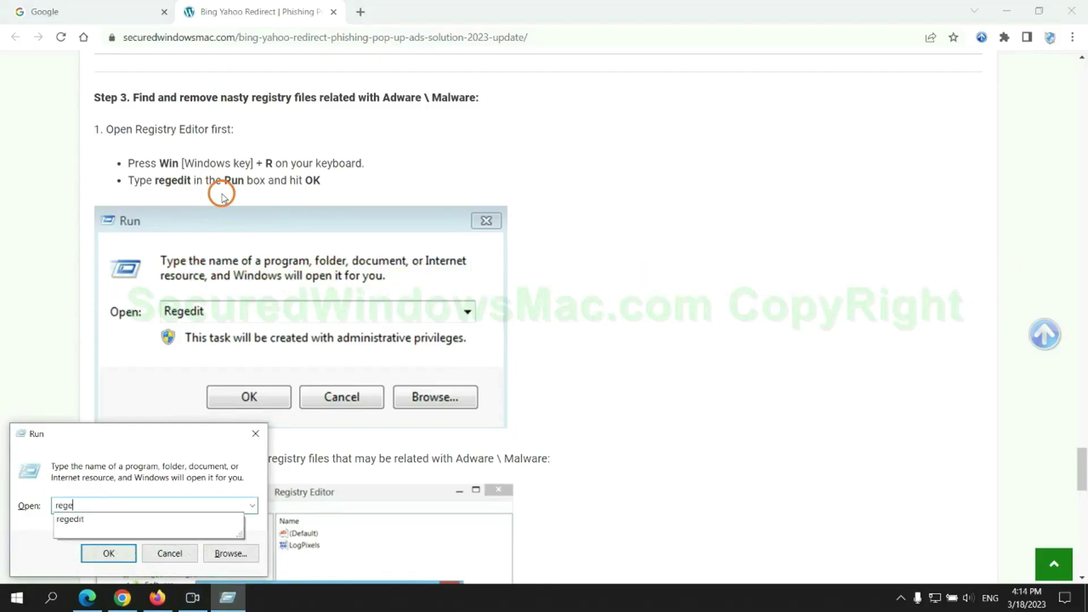
text(dit)
key(Return)
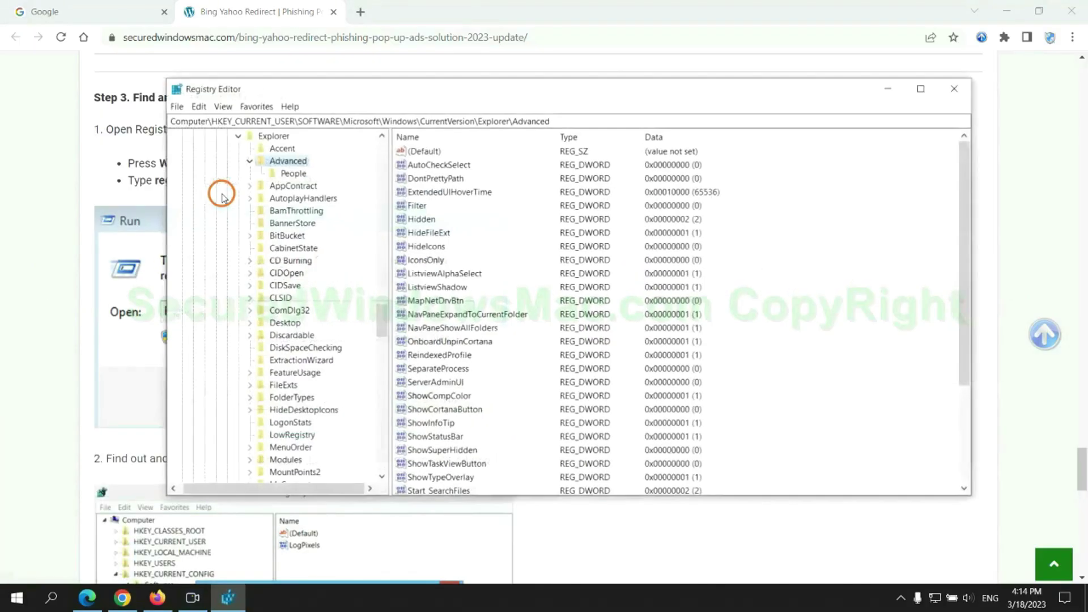
click(198, 106)
click(267, 205)
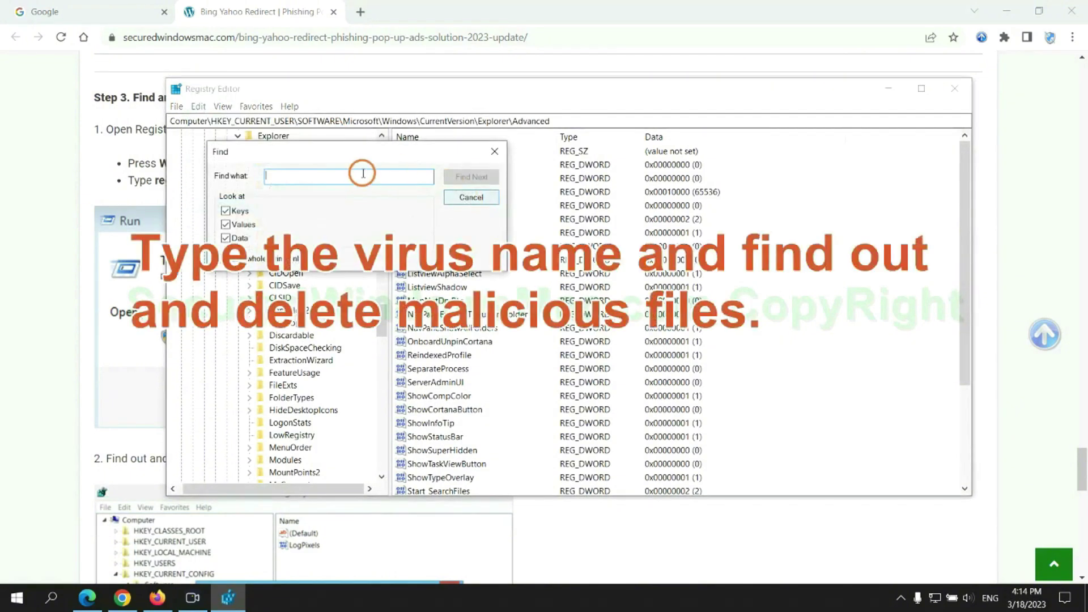
text(Apps)
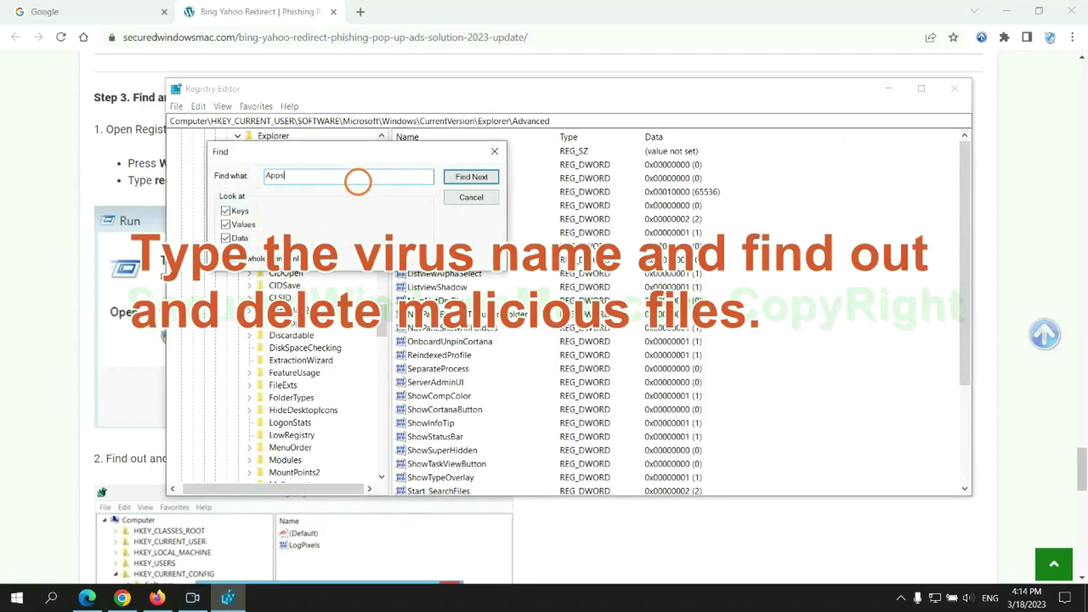
key(Return)
scroll(545, 297, down, 2)
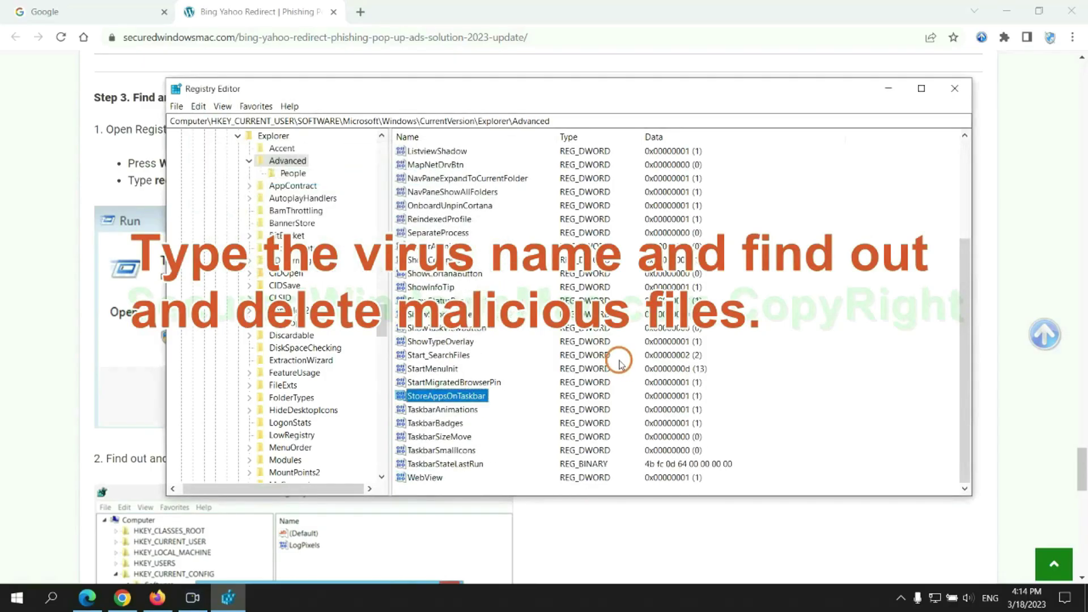
right_click(480, 398)
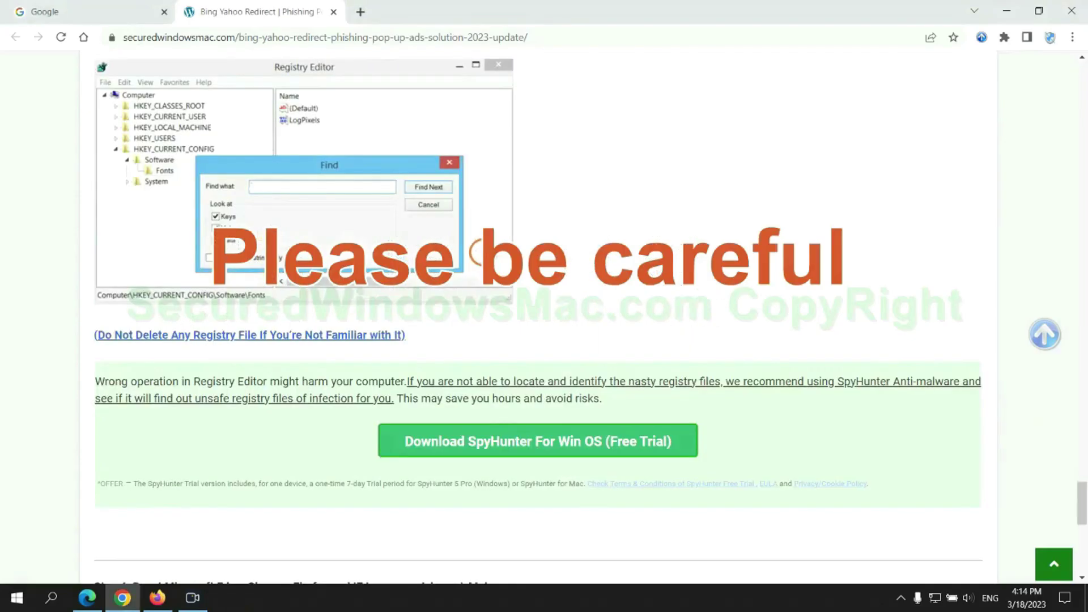
scroll(481, 255, down, 1)
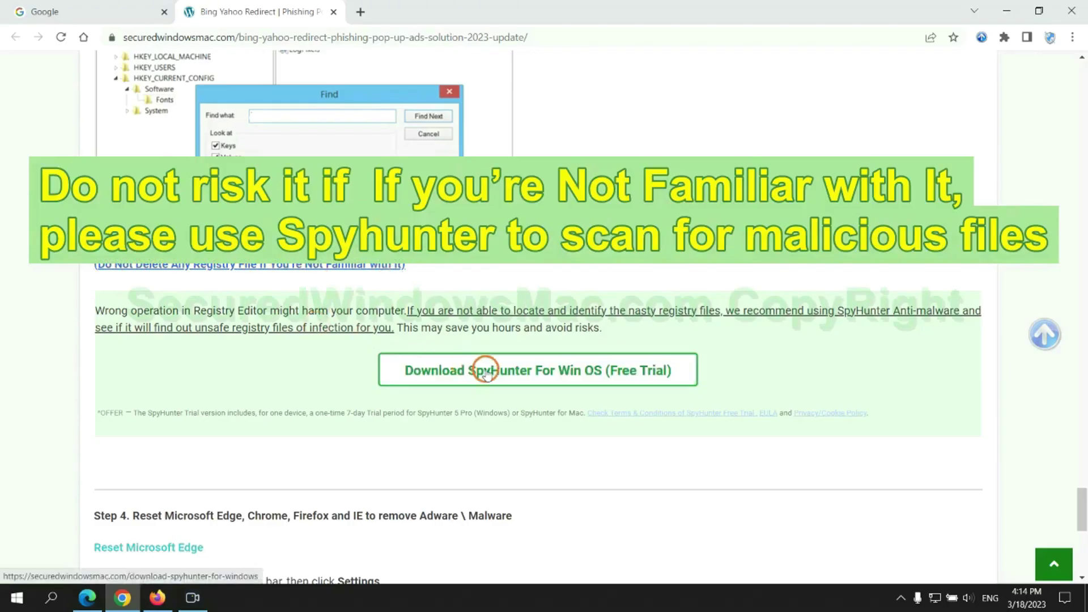
scroll(485, 370, down, 5)
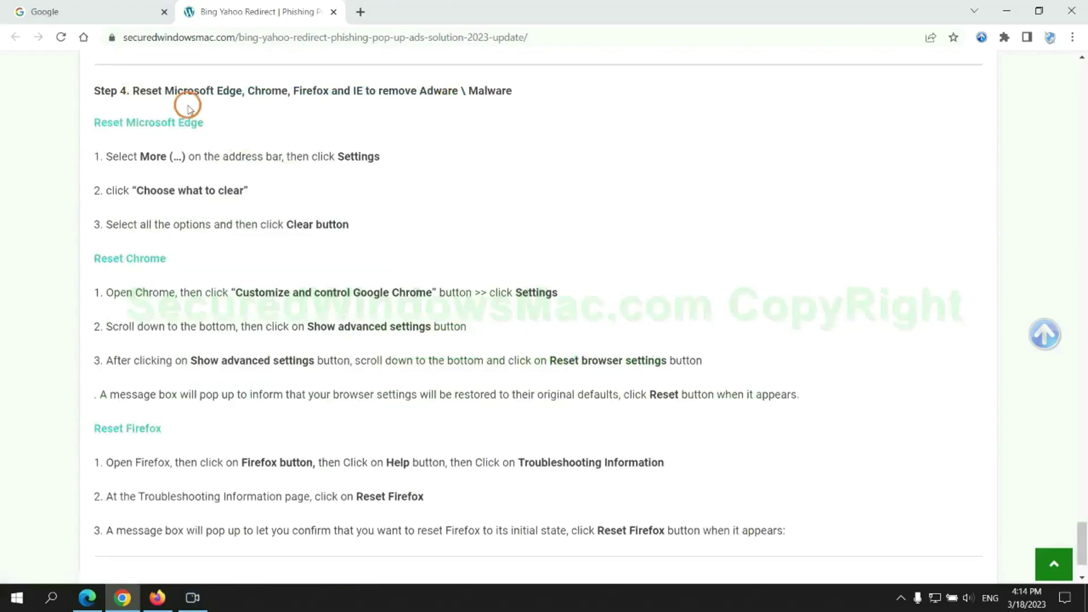
Select the word 'Reset' in the article's Step 4, then clear the selection
double_click(147, 89)
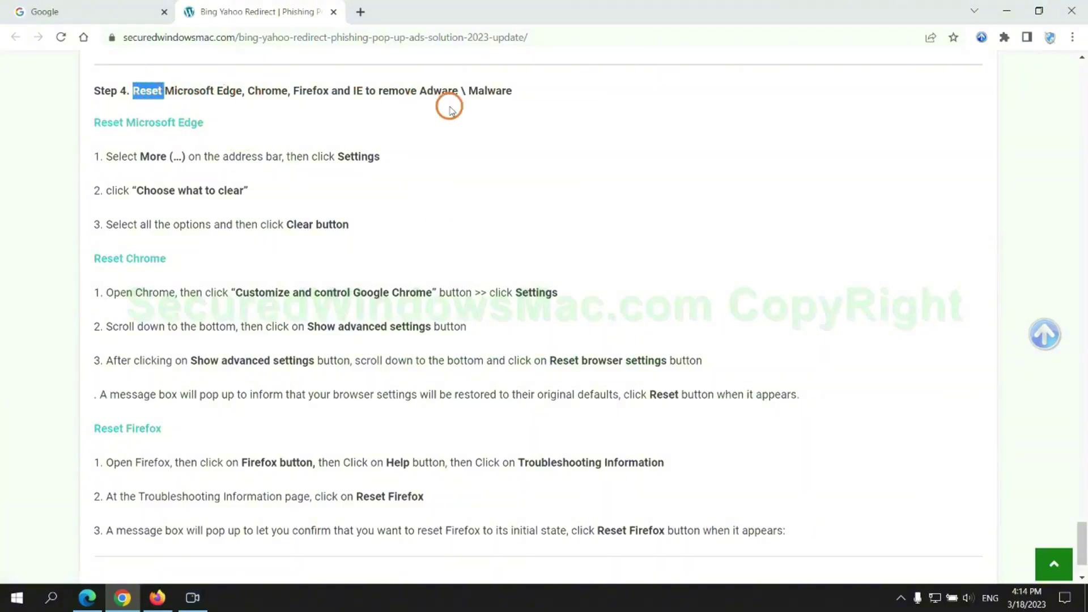
click(421, 123)
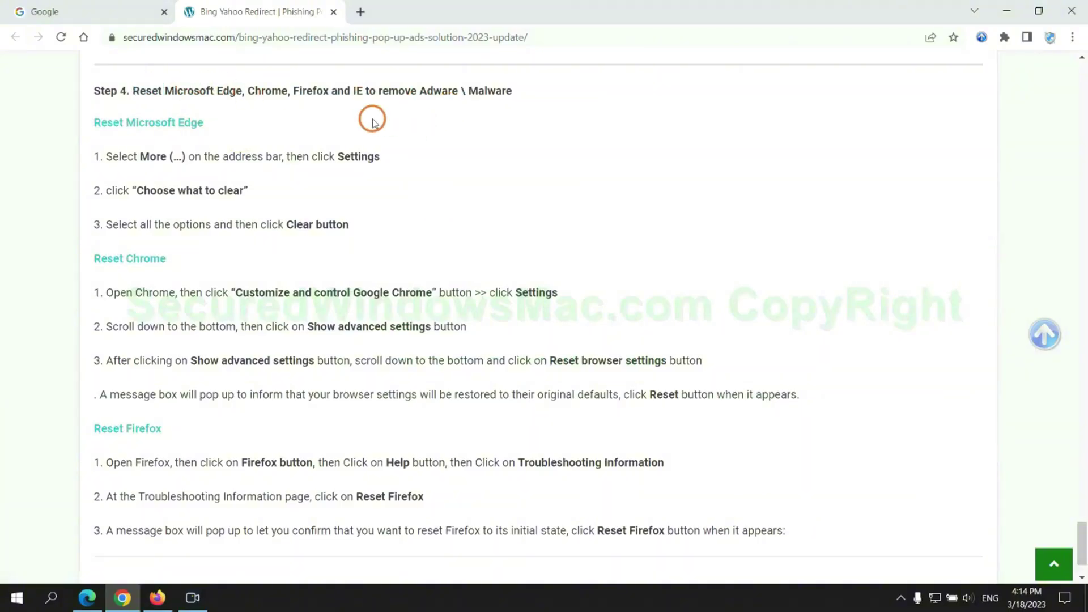
In Edge Settings, go to Privacy, search, and services and choose what to clear
click(87, 597)
click(1031, 44)
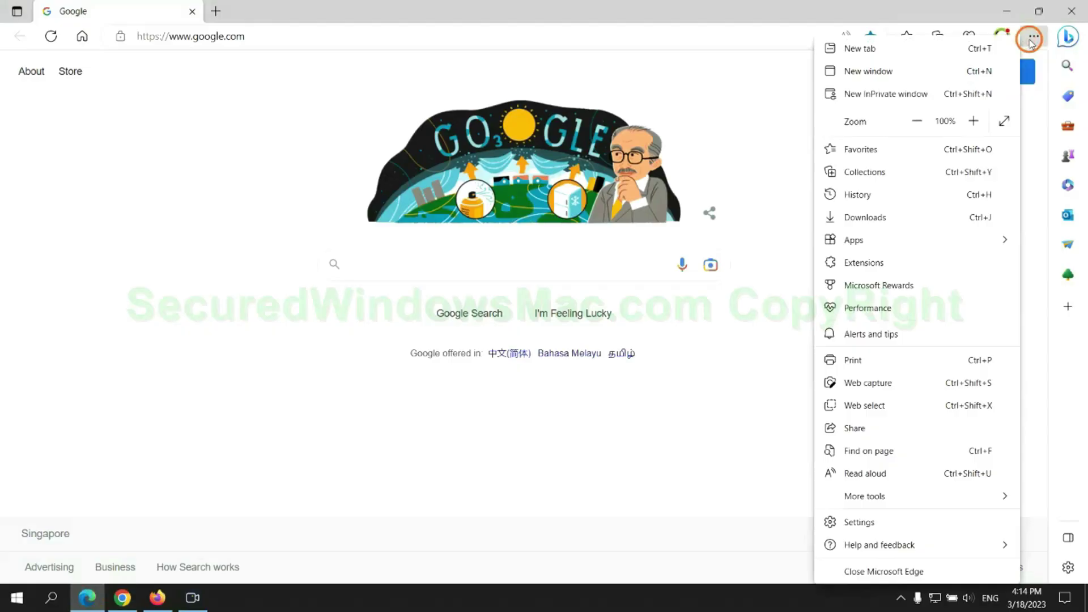
click(853, 521)
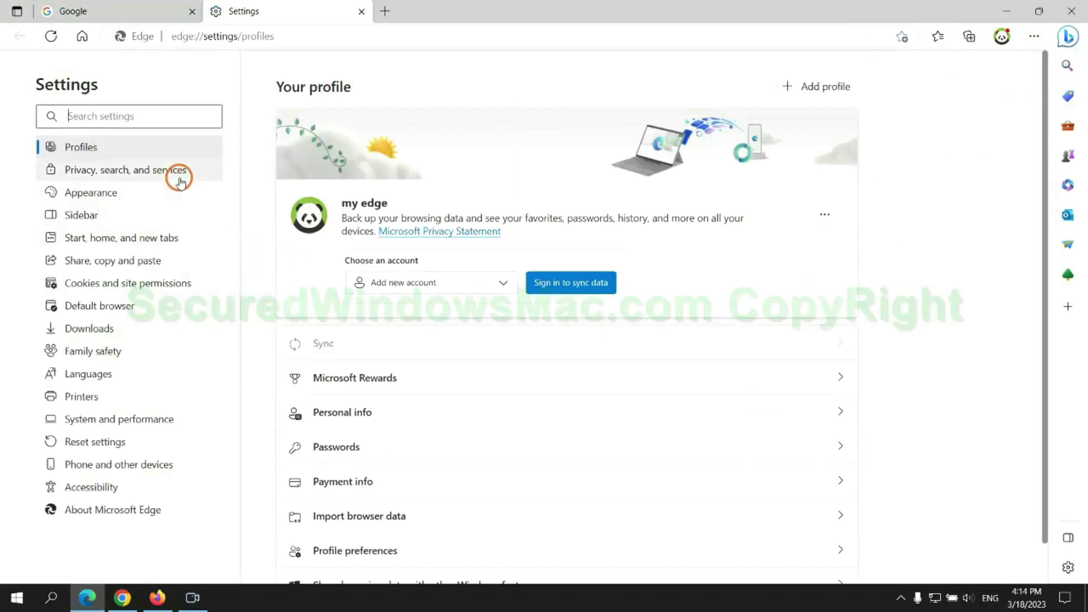
click(179, 177)
scroll(893, 381, down, 1)
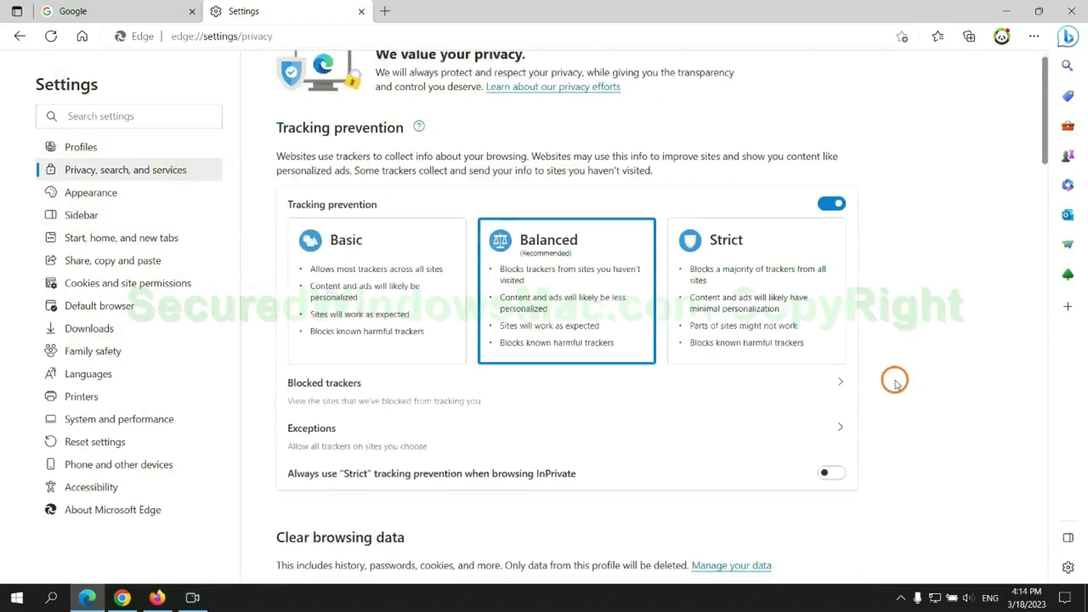
scroll(829, 367, down, 2)
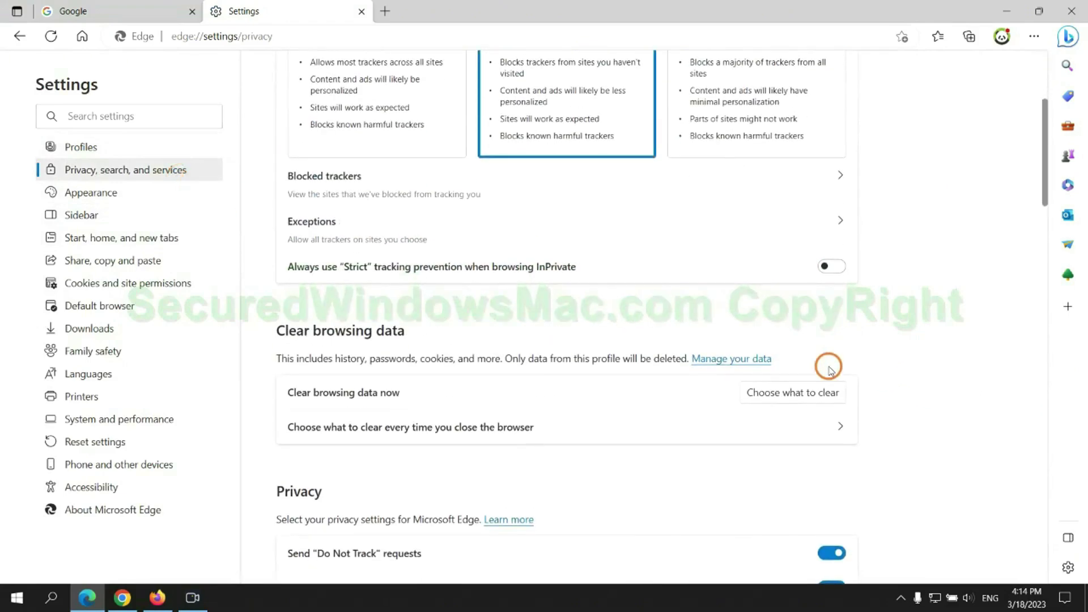
click(805, 396)
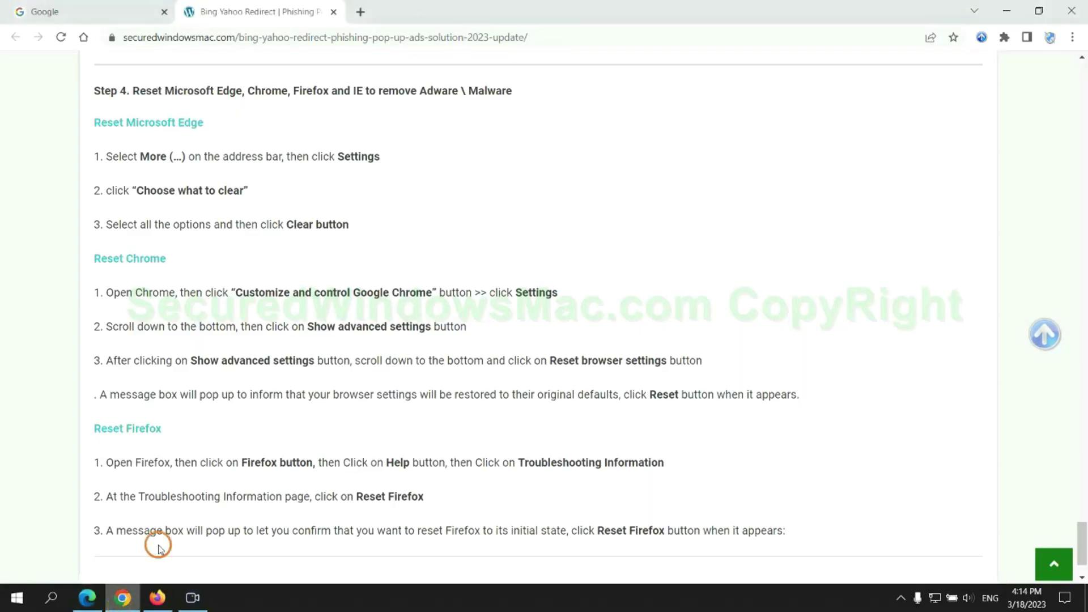
In Chrome Settings, start 'Restore settings to their original defaults'
click(122, 597)
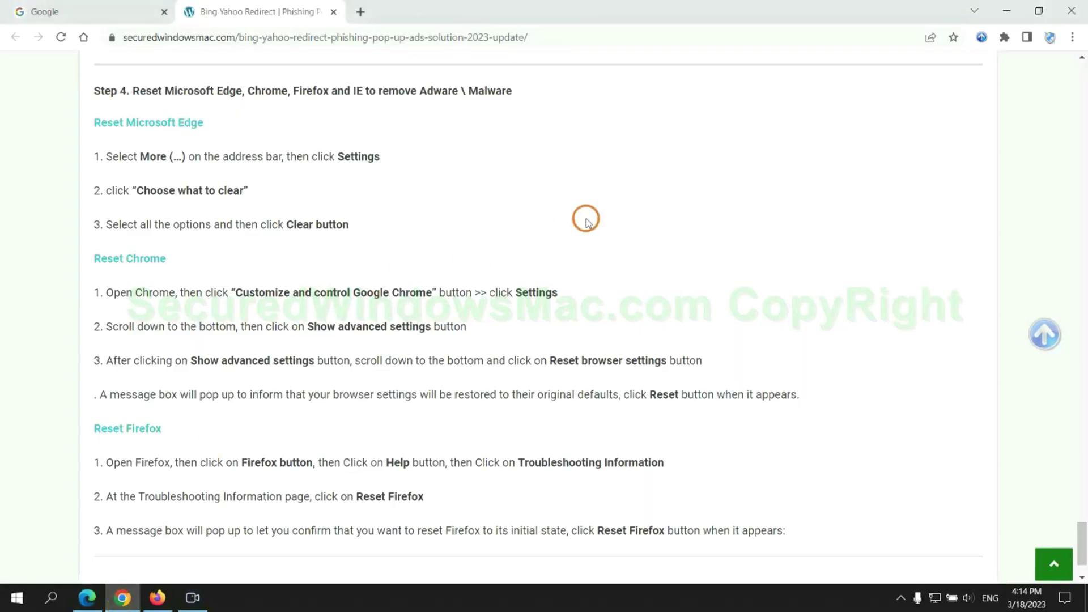
click(1070, 39)
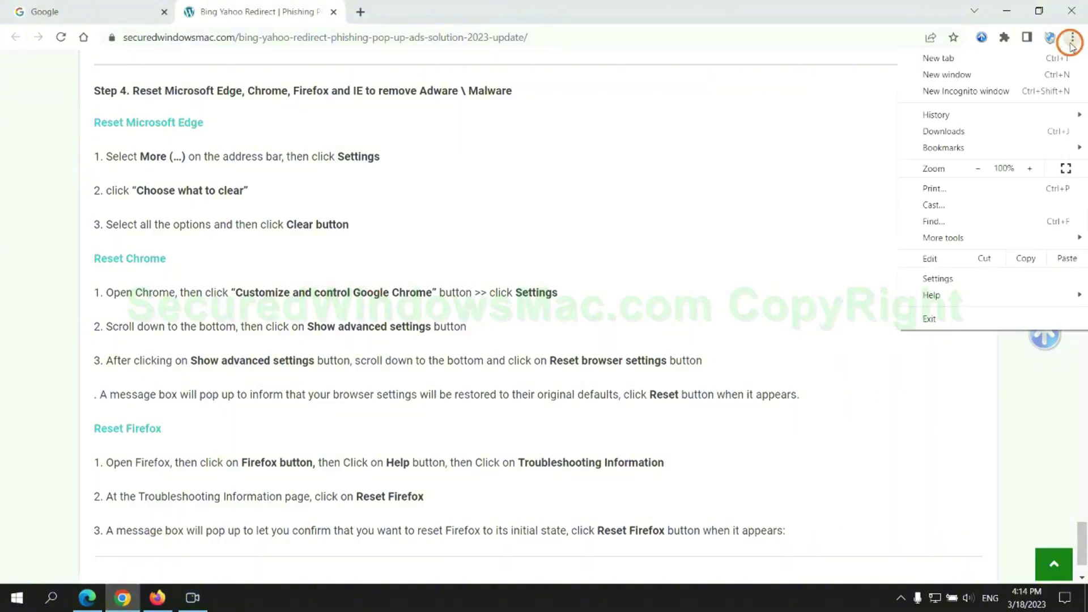
click(941, 278)
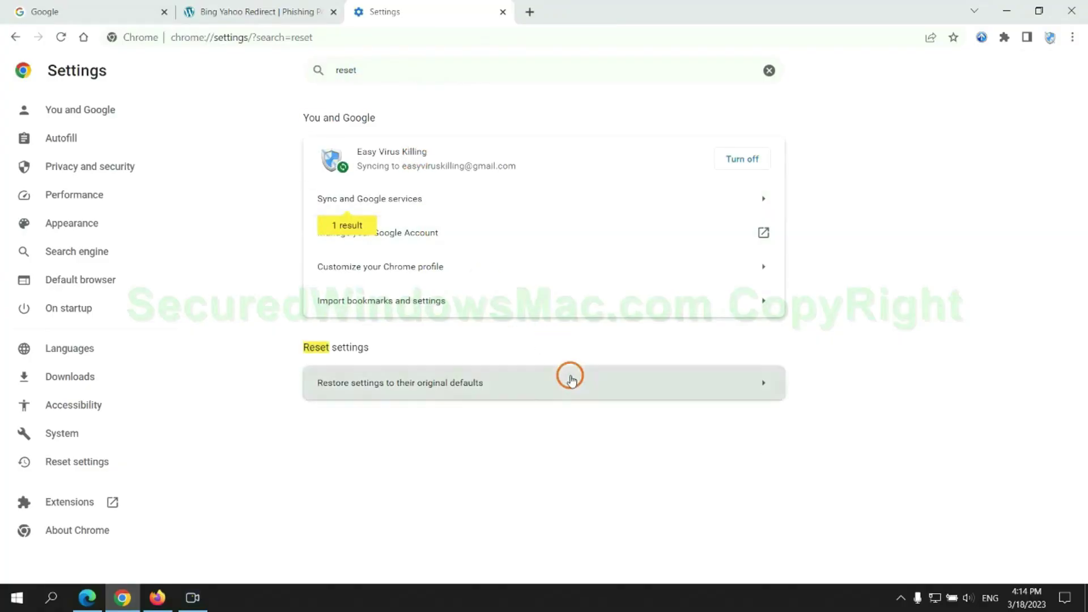
click(570, 378)
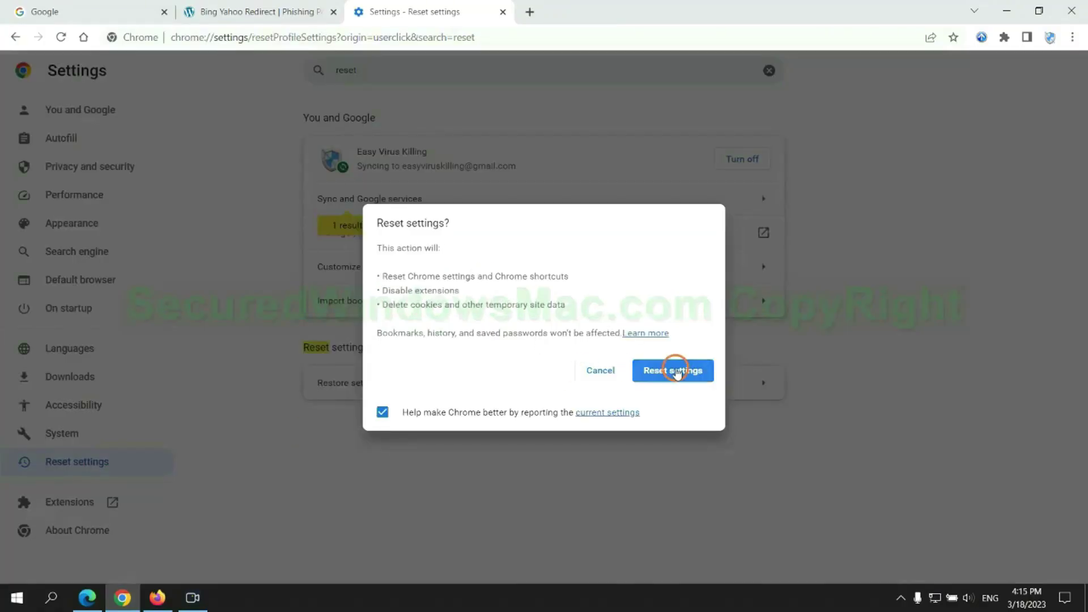
click(157, 597)
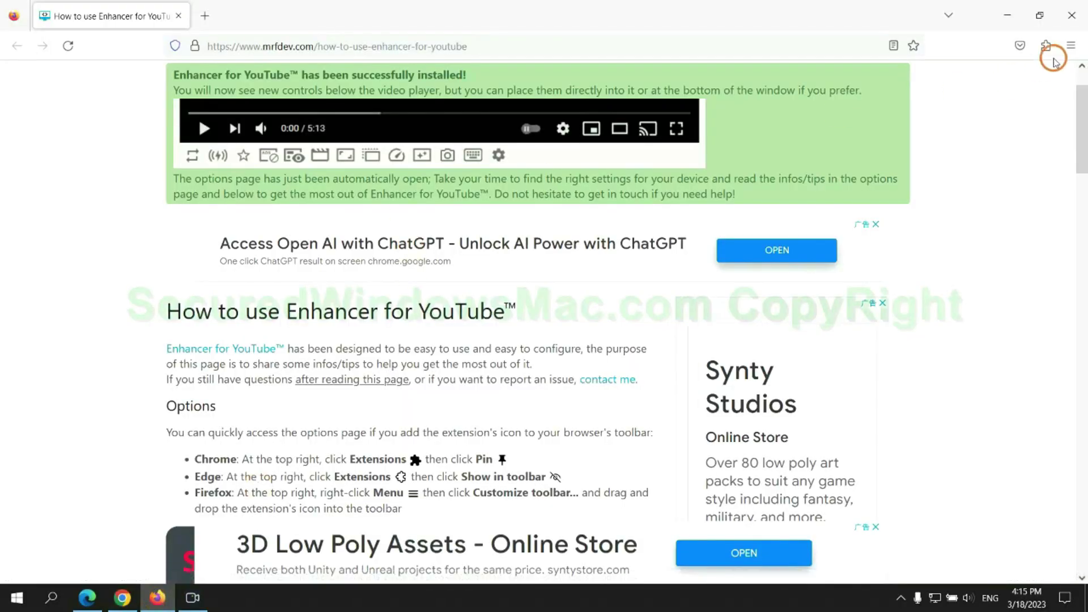
Open Firefox's Help troubleshooting information page and start 'Refresh Firefox'
click(1070, 45)
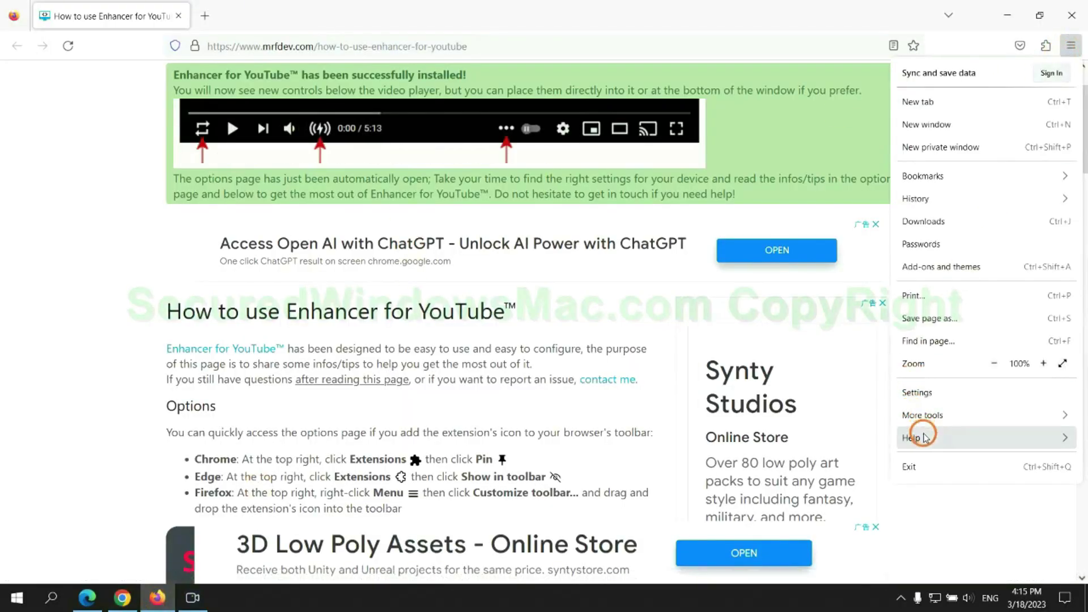
click(923, 438)
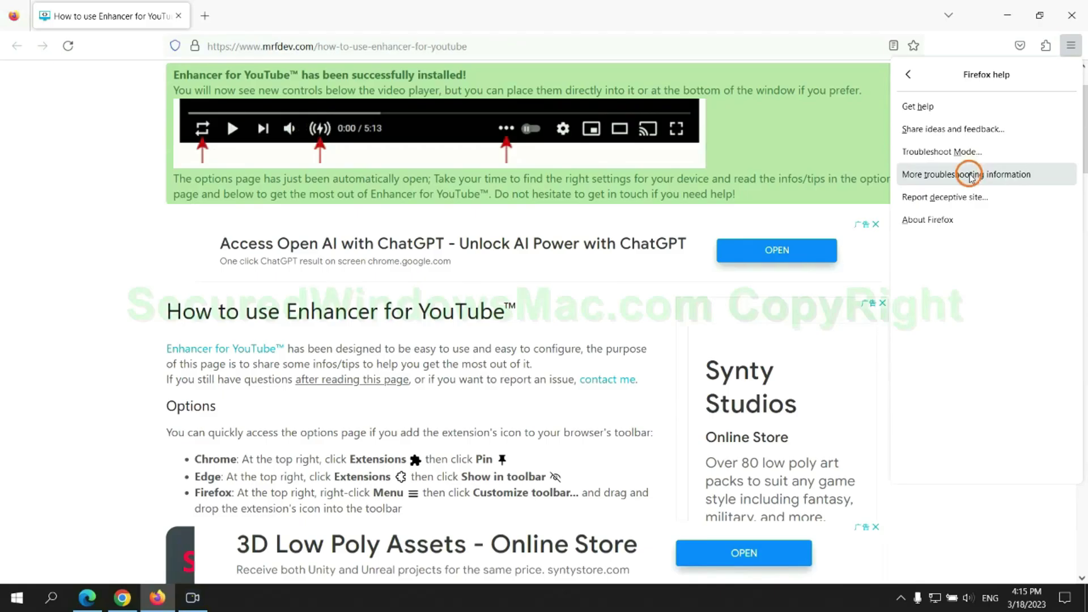
click(969, 174)
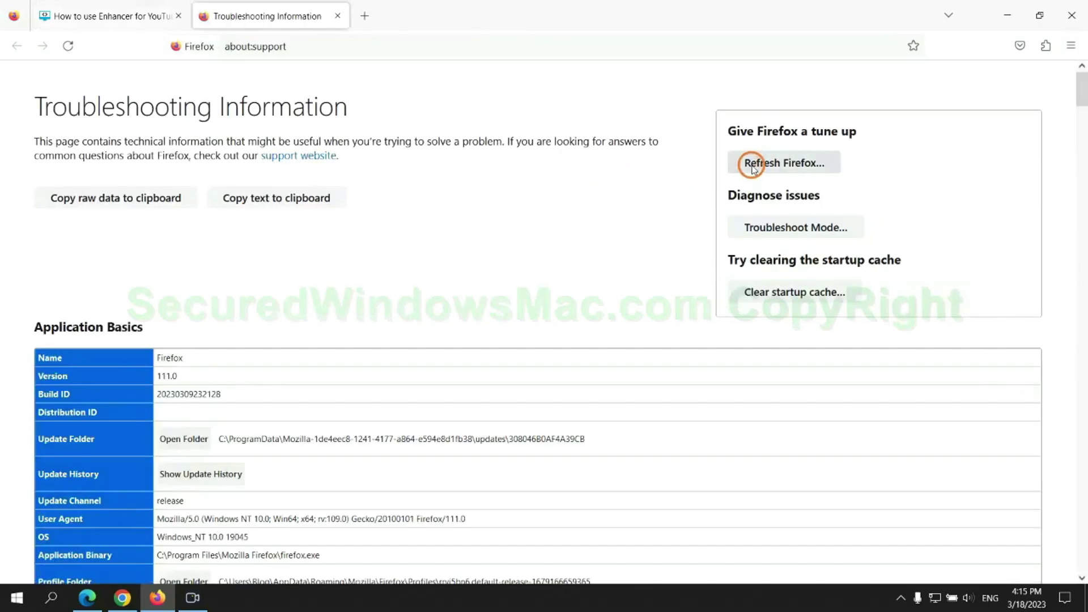
click(753, 163)
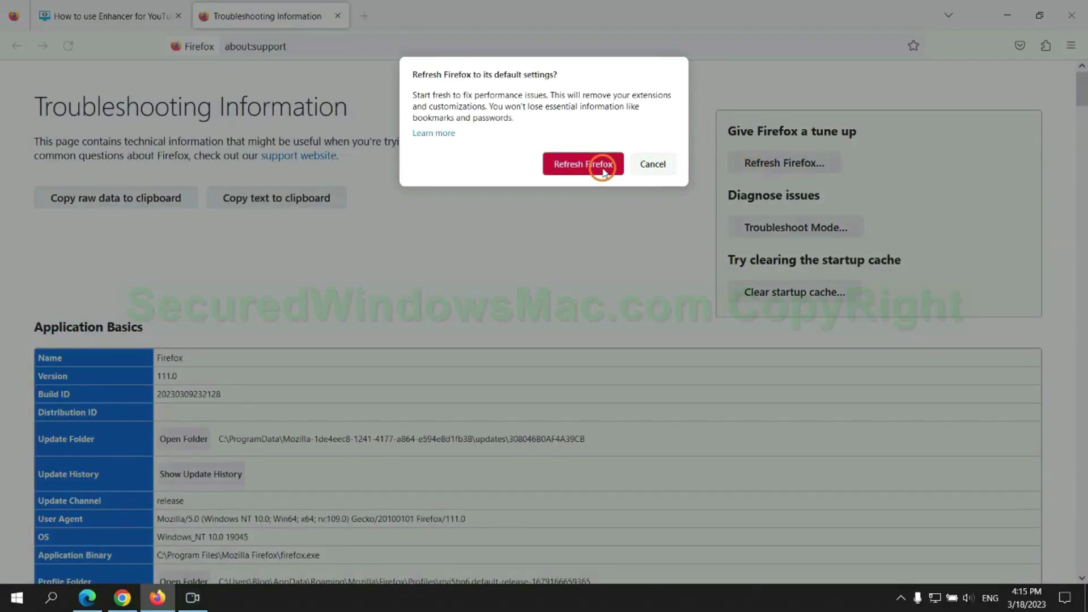
click(123, 598)
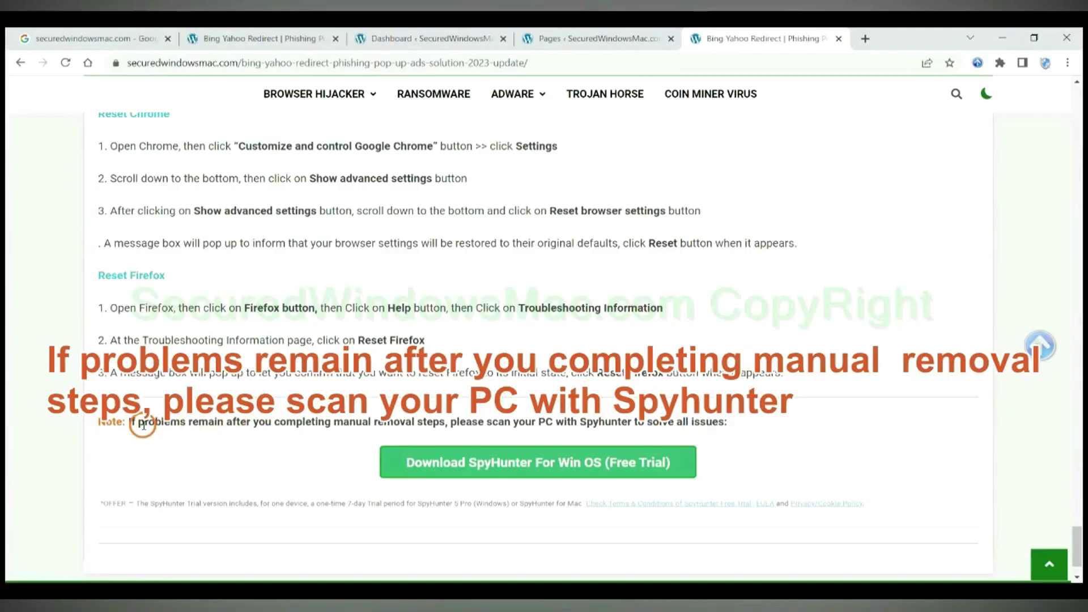
Highlight 'If problems remain' in the guide's closing SpyHunter note
drag(128, 422, 234, 428)
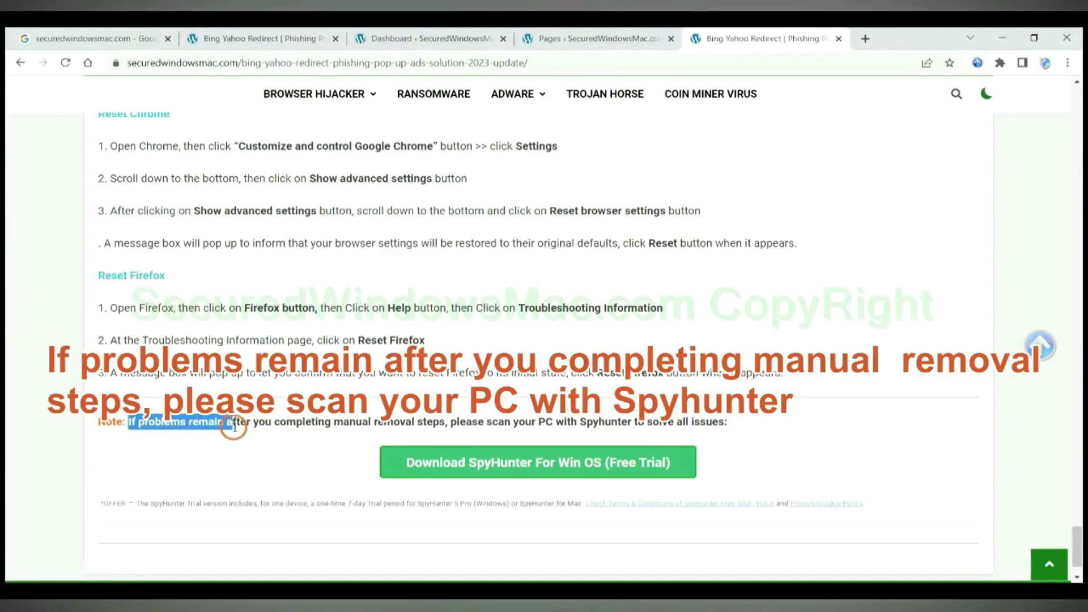